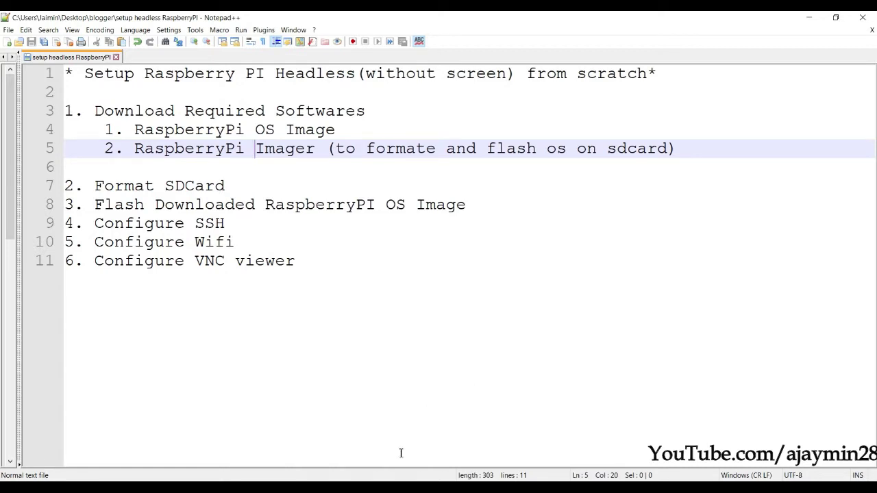
- Load the raspberrypi.org home page in Chrome
key("alt+Tab")
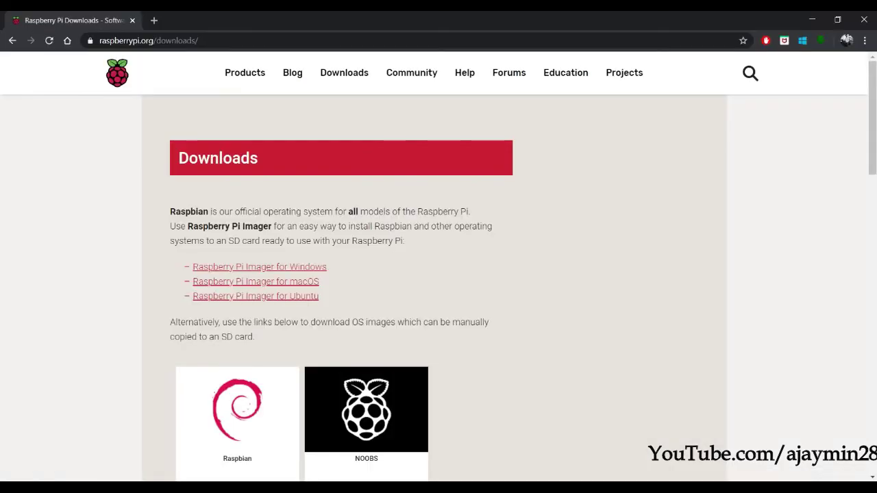
left_click_drag(156, 41, 313, 55)
key("BackSpace")
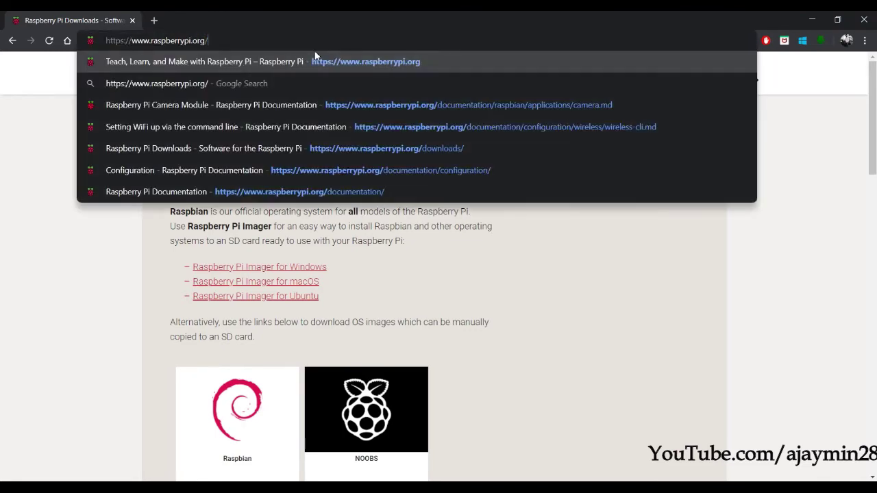
key("Return")
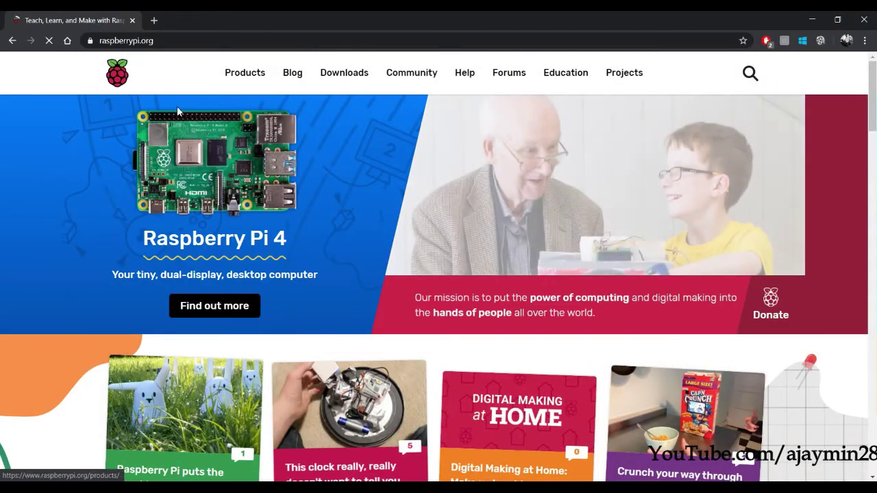
scroll(91, 179, "down", 3)
scroll(91, 179, "up", 4)
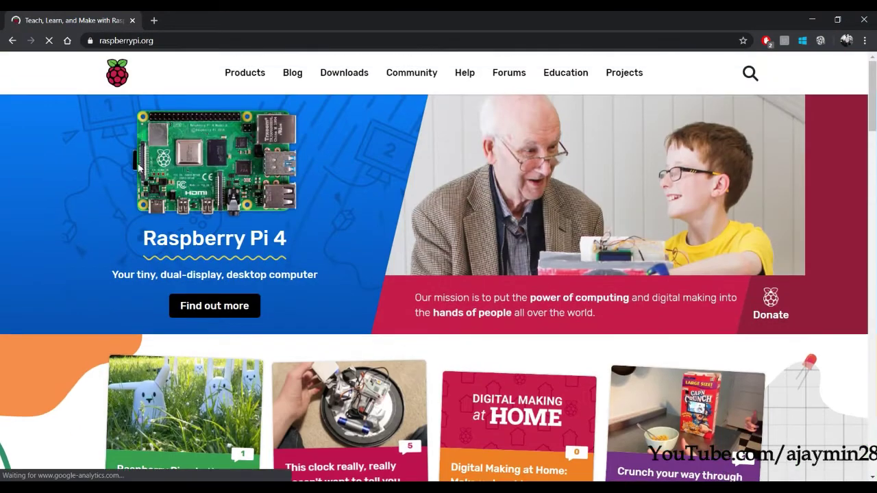
- Go to the Downloads page and download Raspberry Pi Imager for Windows
left_click(331, 80)
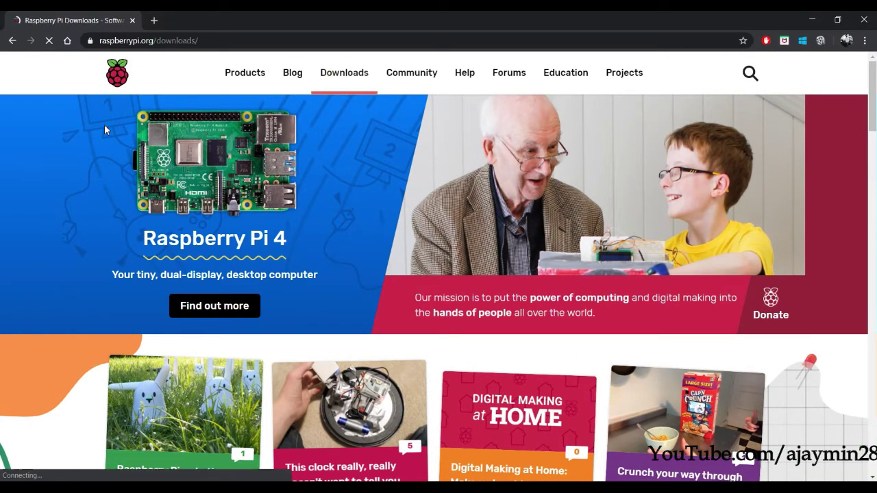
scroll(135, 231, "down", 1)
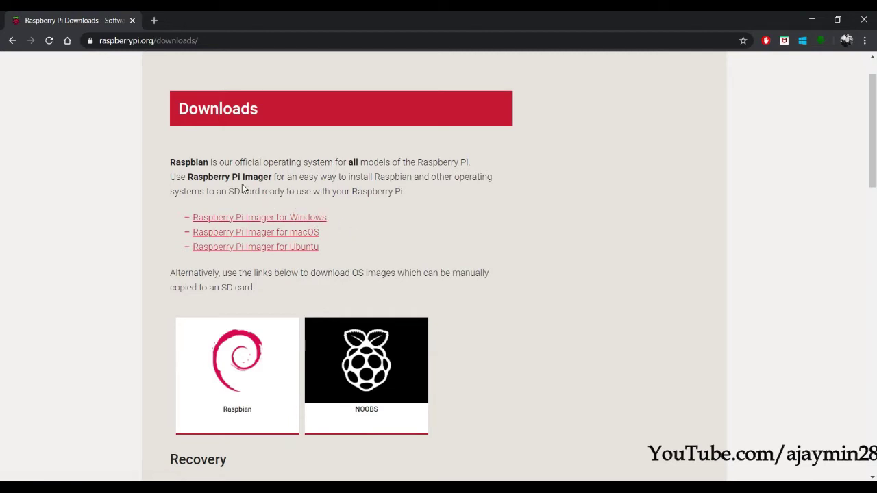
left_click_drag(242, 180, 408, 192)
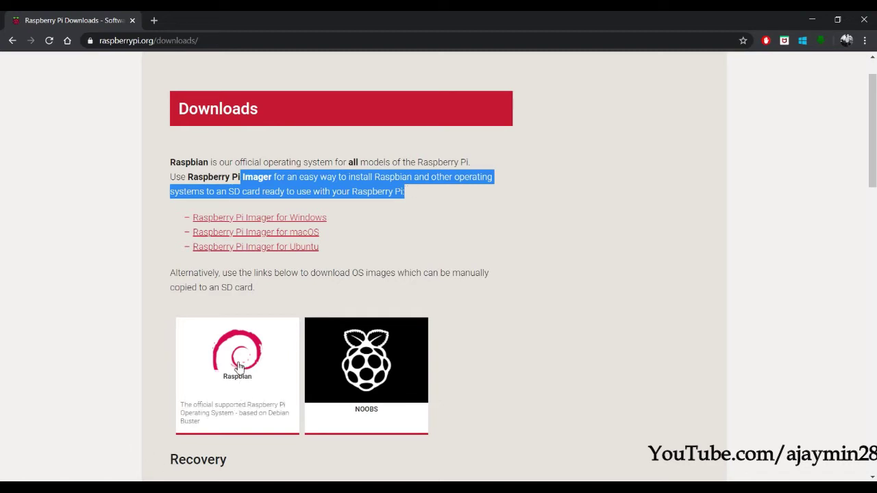
left_click(129, 209)
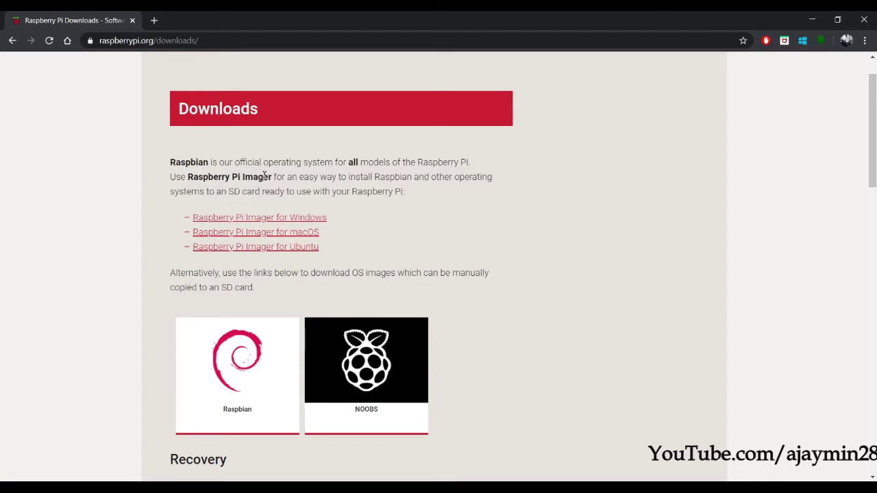
left_click(275, 218)
key("super")
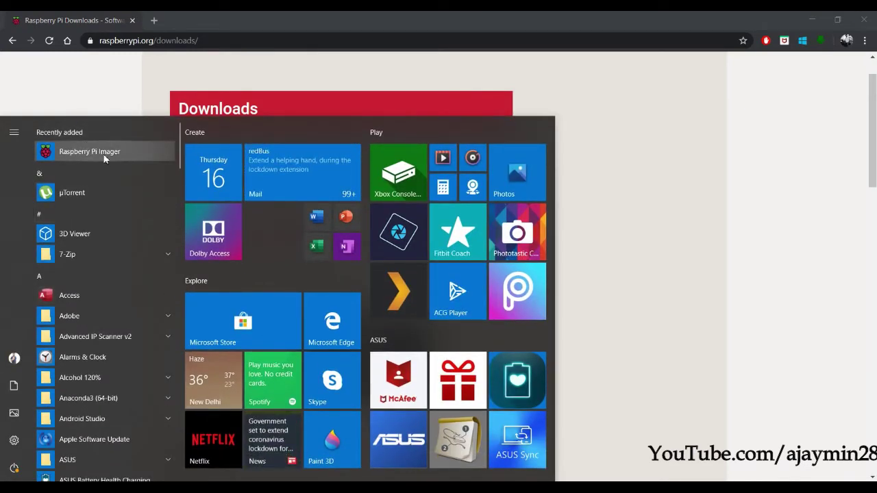
left_click(157, 94)
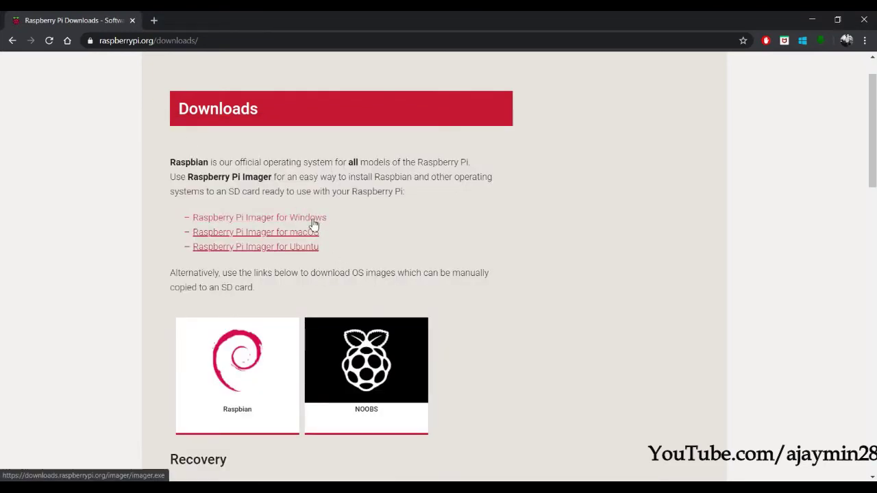
scroll(161, 346, "down", 1)
scroll(161, 346, "up", 1)
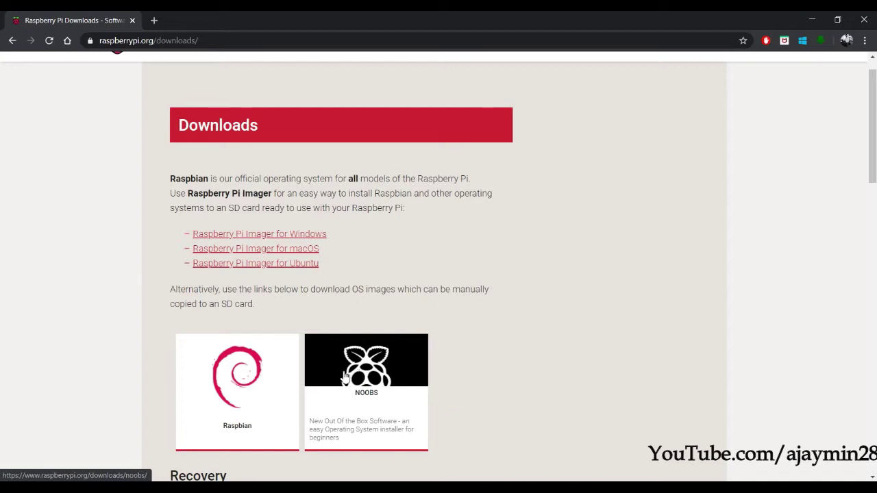
- Open the Raspbian page to find the February 2020 Buster desktop, full and Lite images
left_click(230, 375)
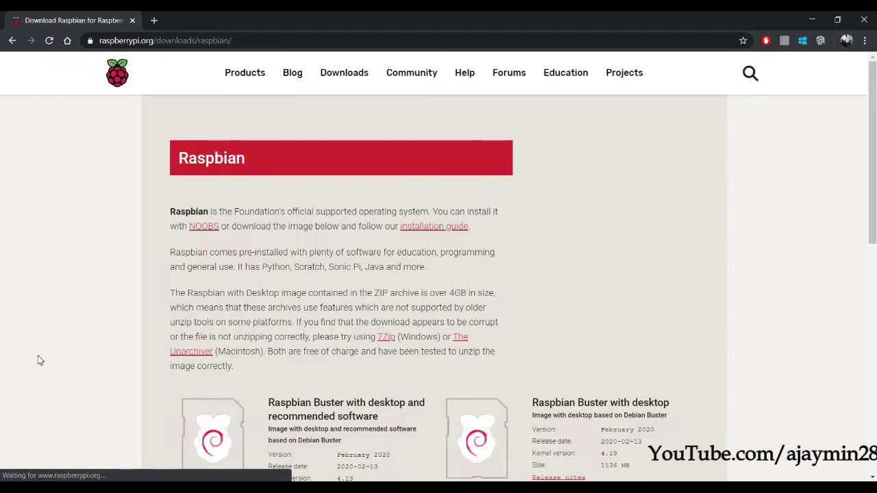
scroll(39, 362, "down", 3)
scroll(39, 361, "up", 3)
scroll(39, 361, "down", 5)
scroll(39, 361, "up", 1)
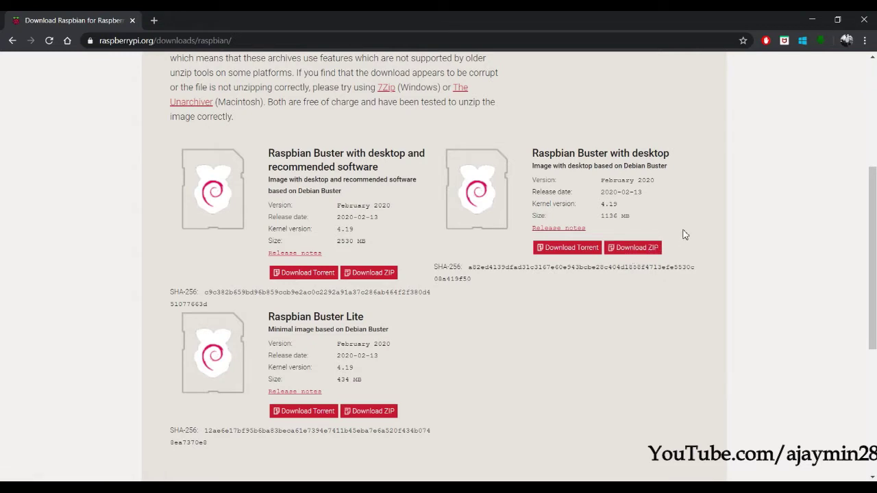
- Mark the OS Image item as (done) in the Notepad++ checklist
left_click(810, 19)
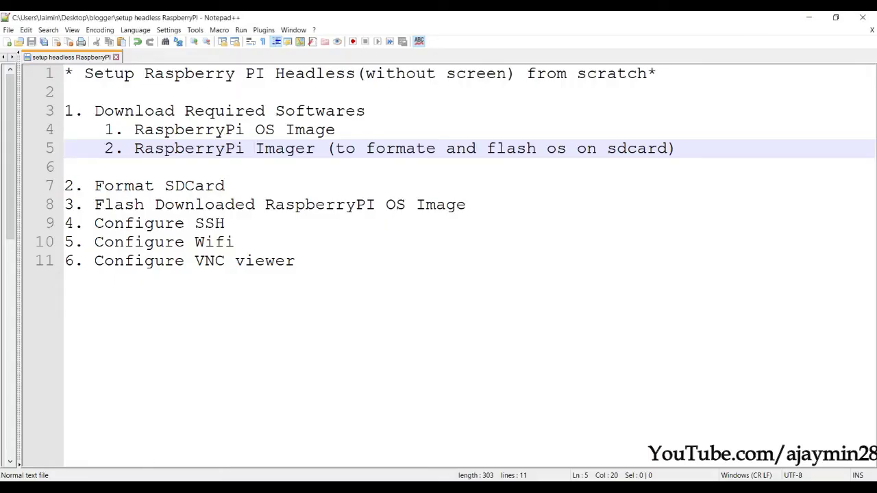
key("super")
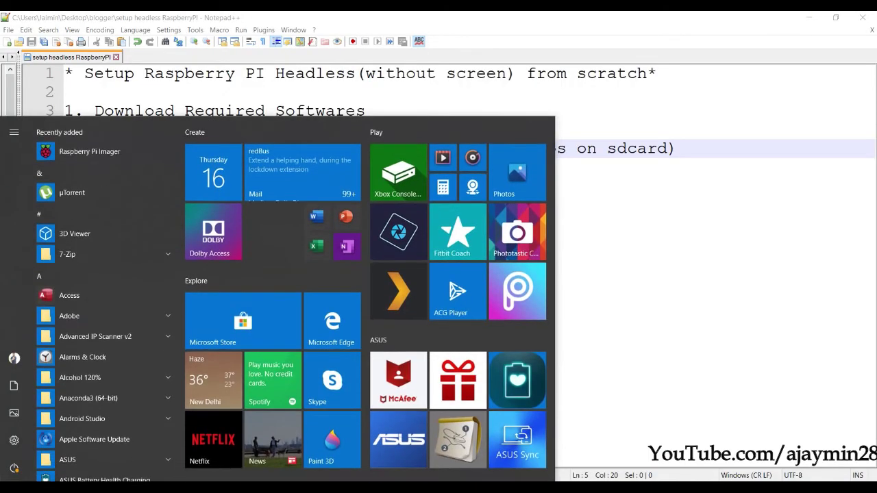
left_click(416, 73)
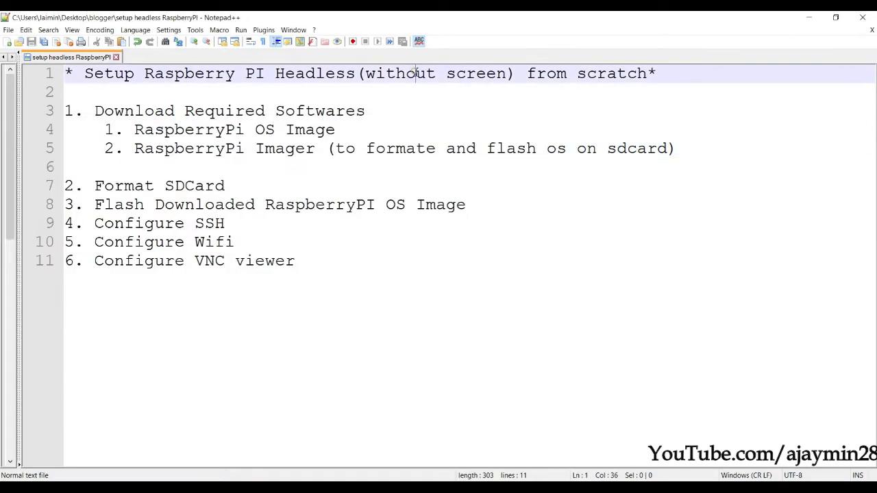
left_click(373, 130)
type("(")
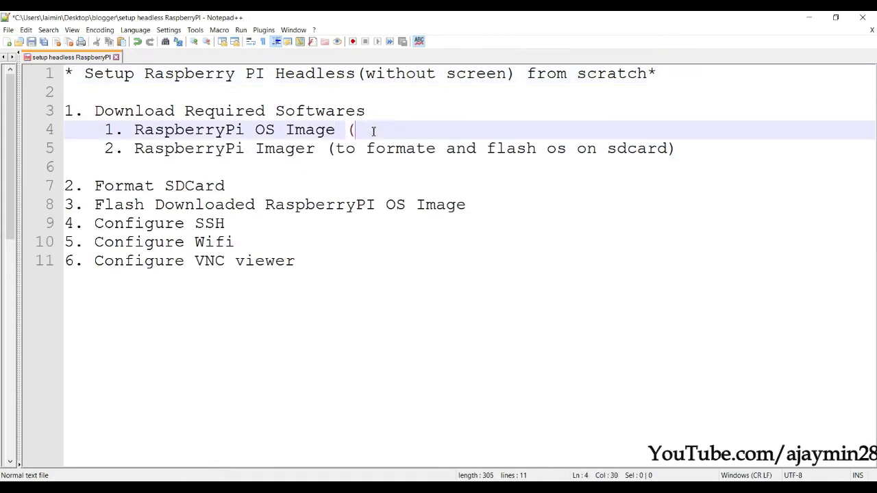
type("done)")
- Delete the empty line 6 so Format SDCard follows the Imager item
left_click(710, 162)
key("BackSpace")
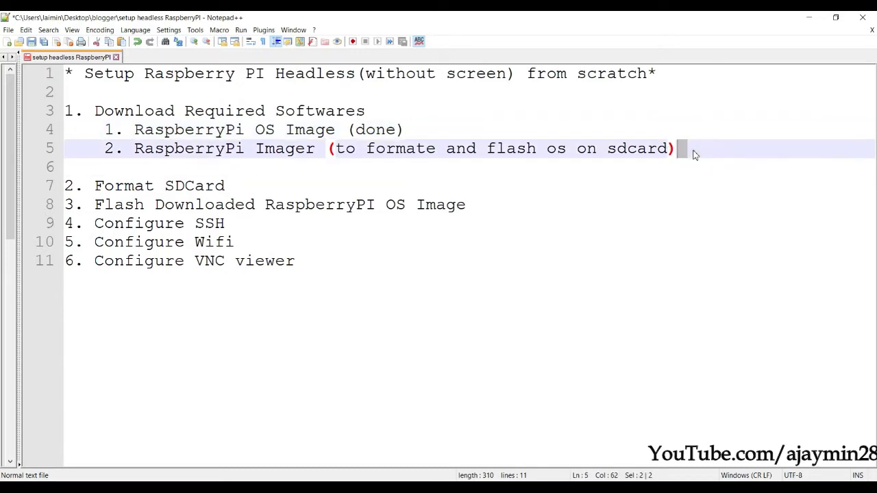
type("(done)")
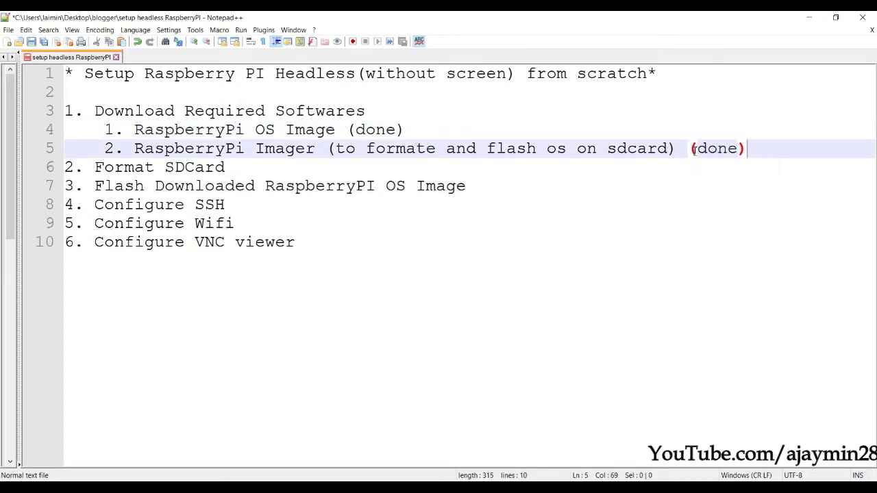
left_click(285, 171)
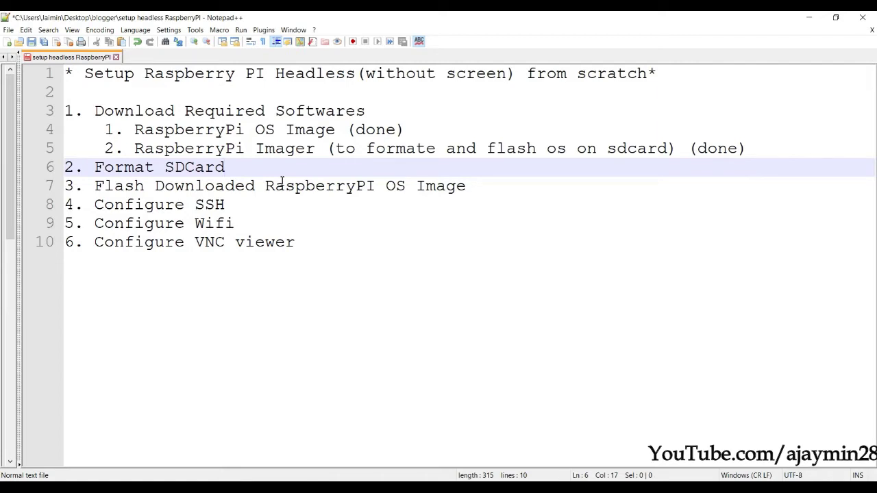
key("super")
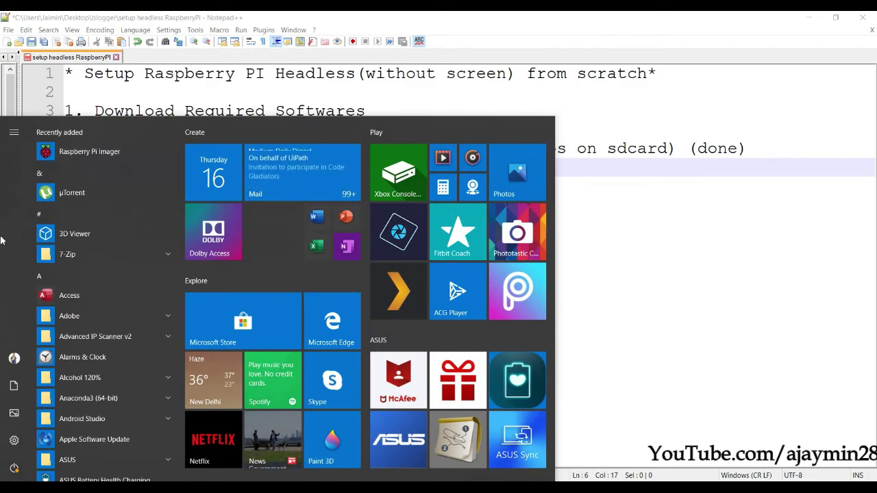
- Launch Raspberry Pi Imager and dismiss the OS list download error
left_click(102, 151)
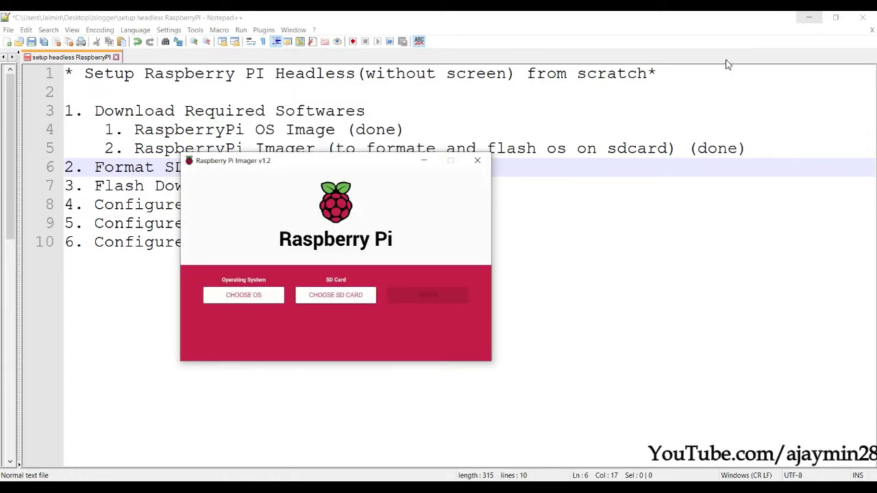
left_click_drag(344, 159, 456, 115)
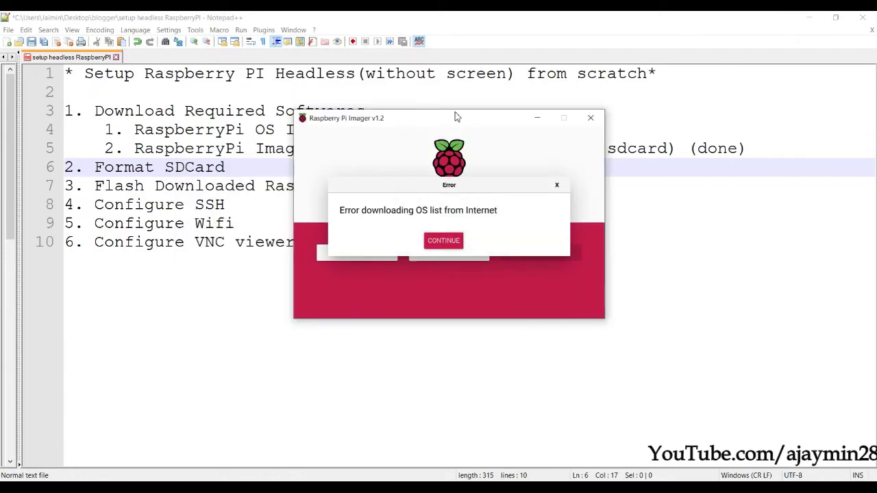
left_click(443, 241)
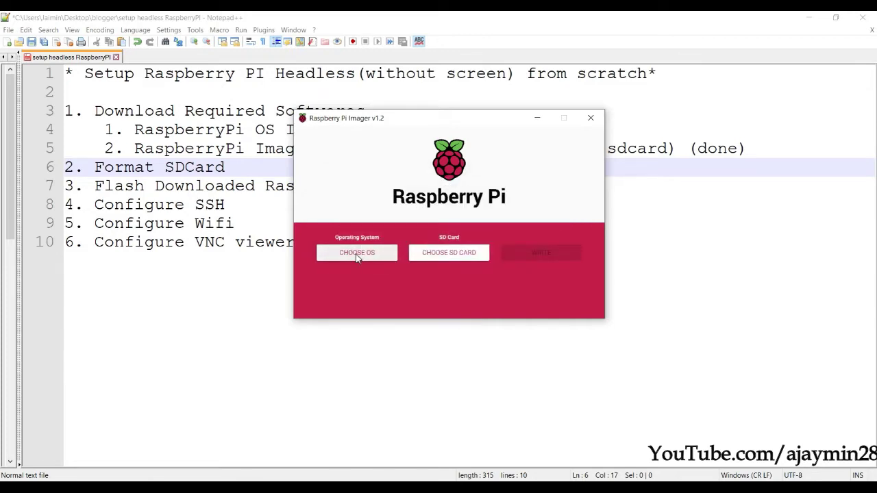
- Erase the Generic SS16G SD card to FAT32 and acknowledge the success message
left_click(357, 253)
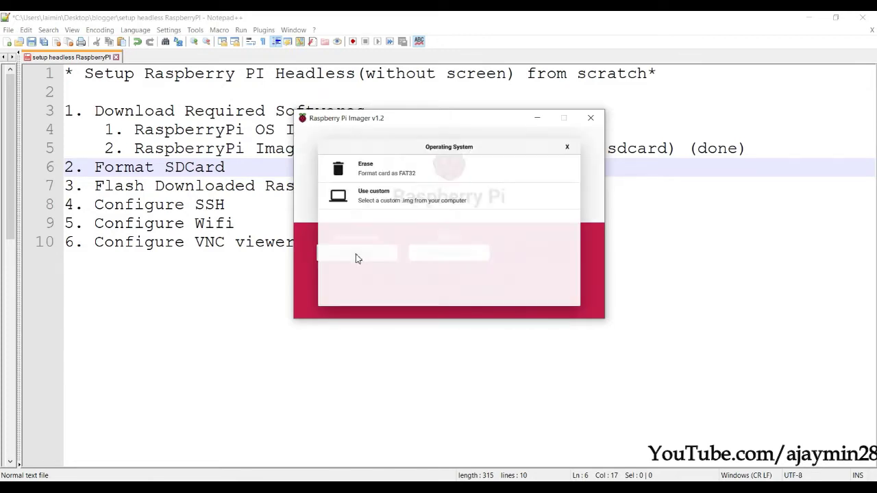
left_click(365, 172)
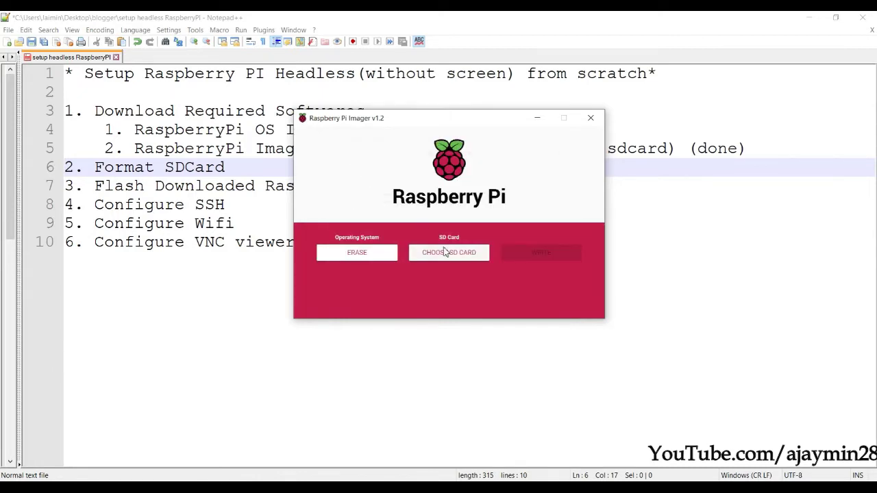
left_click(460, 256)
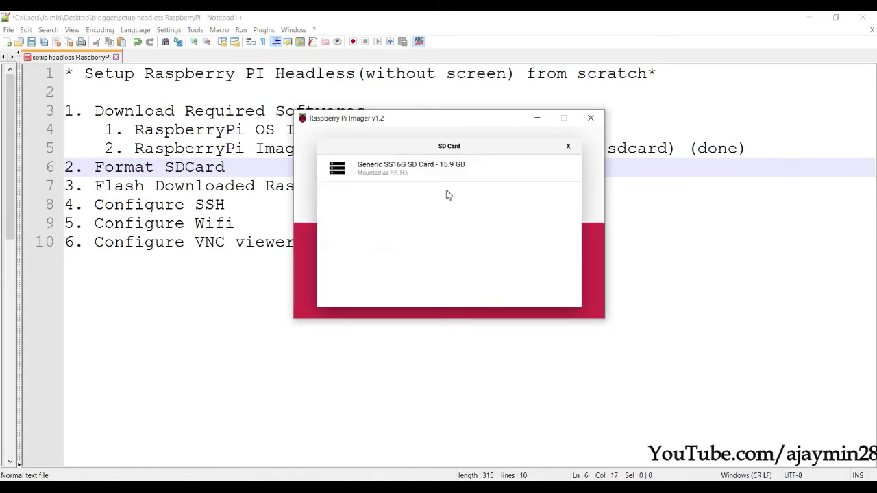
left_click(410, 177)
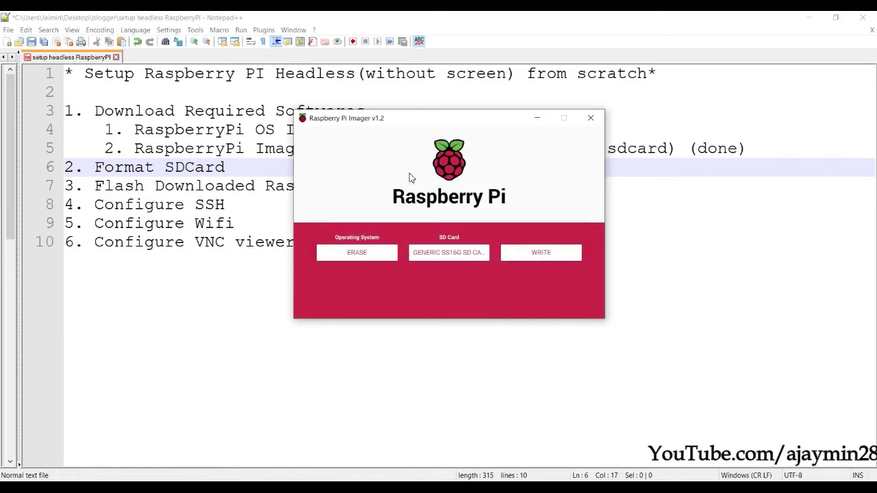
left_click(540, 255)
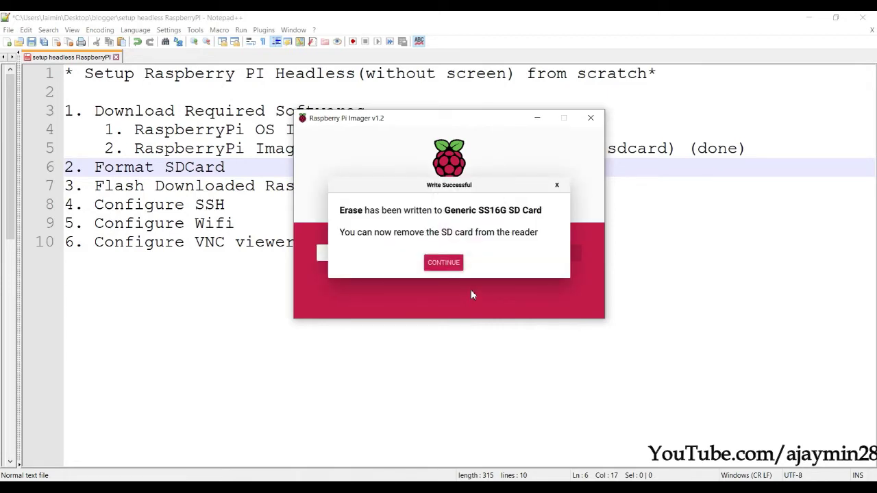
left_click(444, 263)
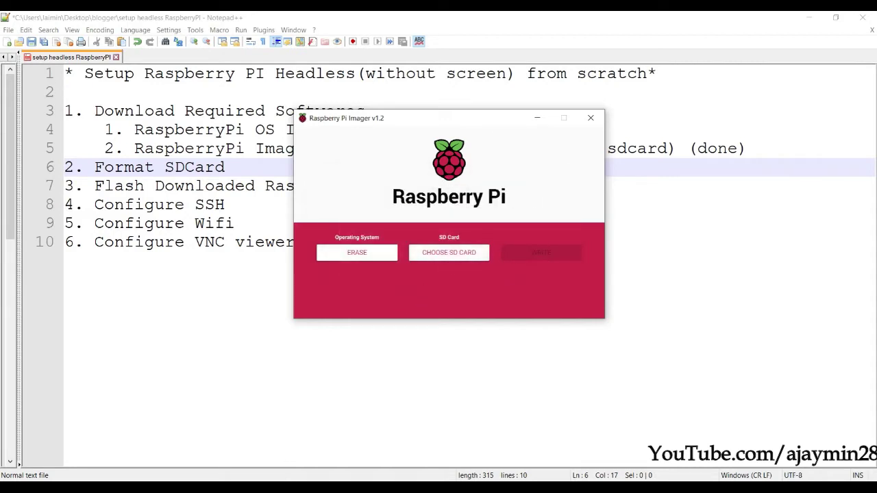
key("super+e")
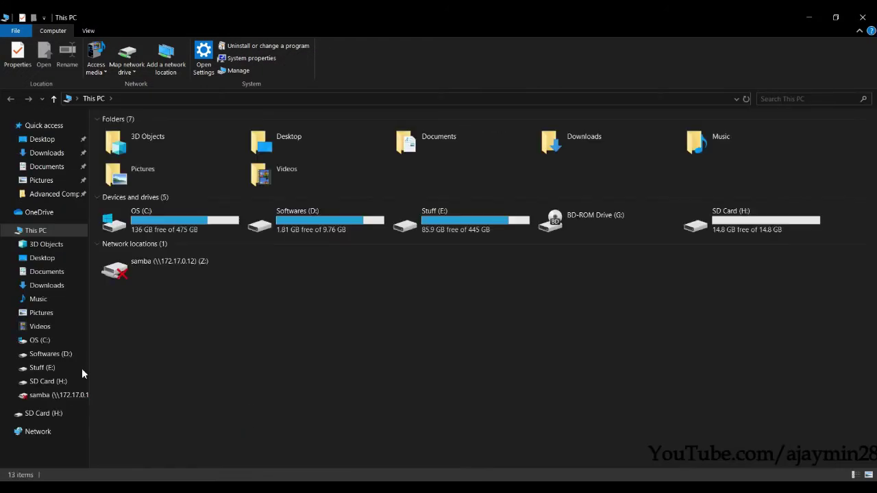
left_click(48, 381)
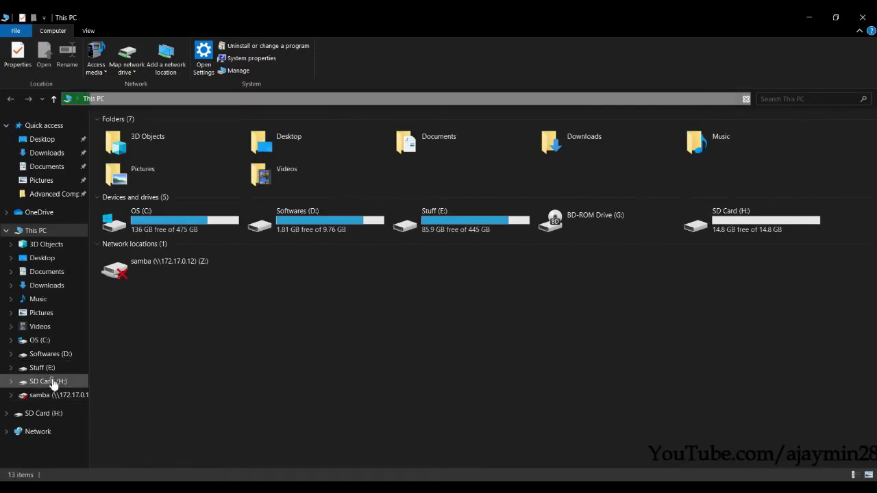
left_click(92, 100)
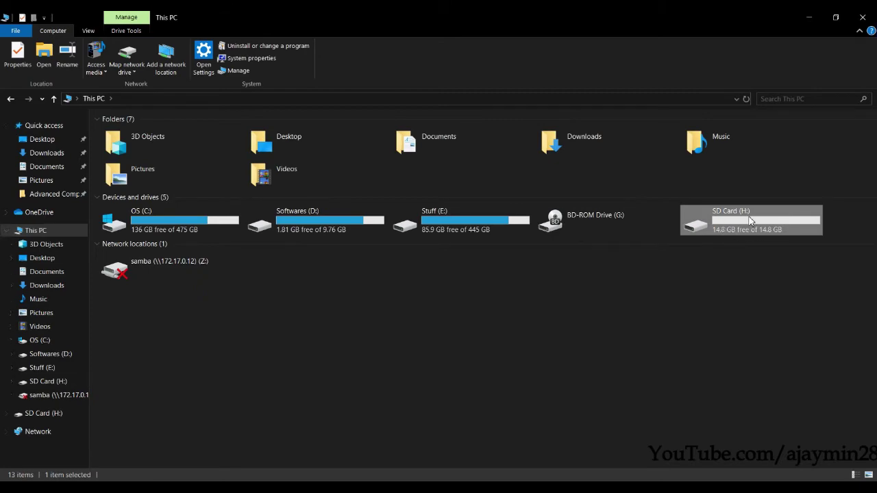
left_click(863, 19)
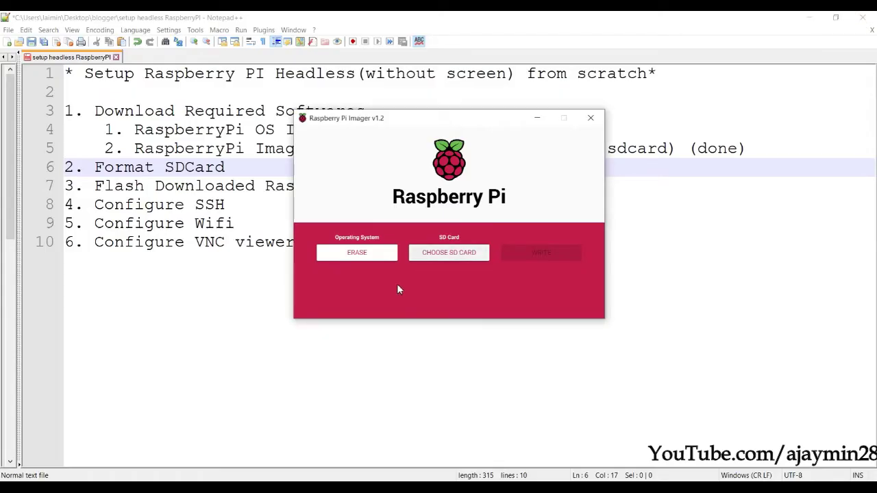
- Append (done) after Format SDCard in the setup notes
left_click_drag(403, 122, 415, 238)
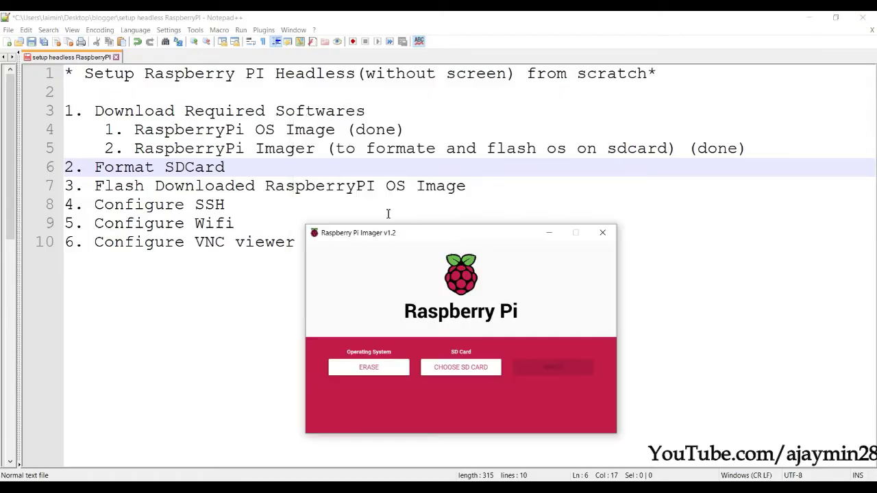
left_click(295, 162)
type("(")
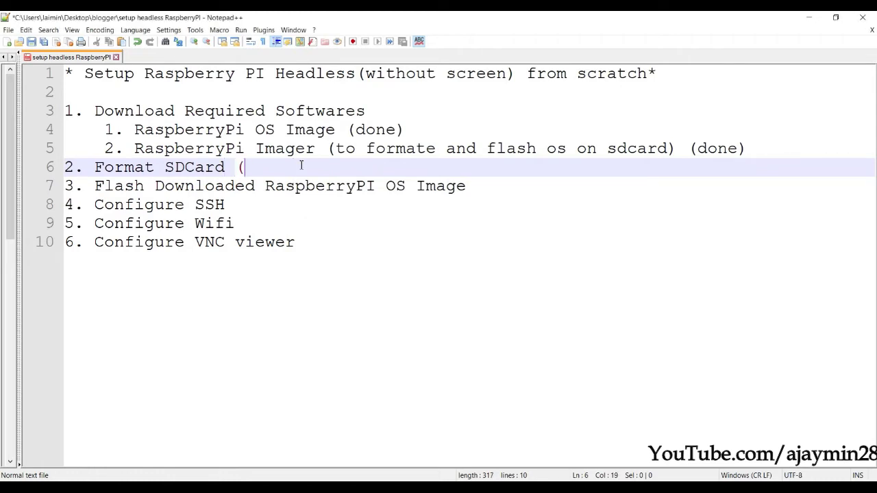
type("done)")
left_click_drag(165, 186, 426, 186)
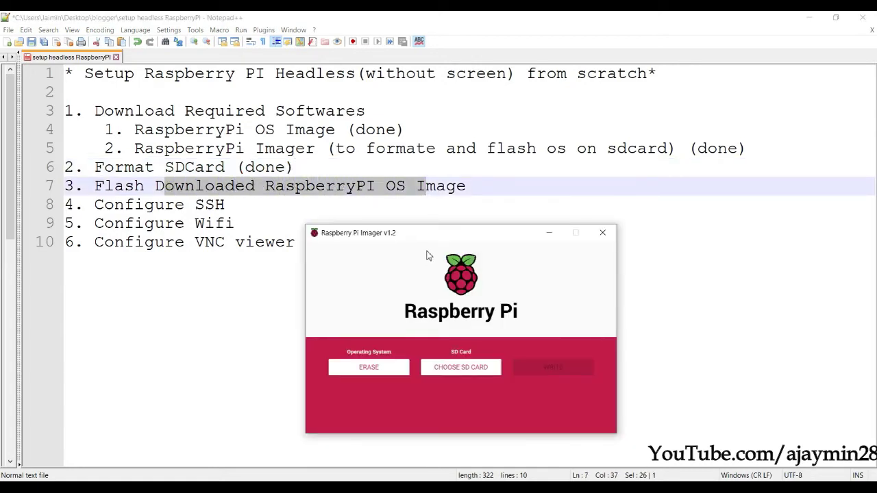
left_click_drag(428, 240, 389, 177)
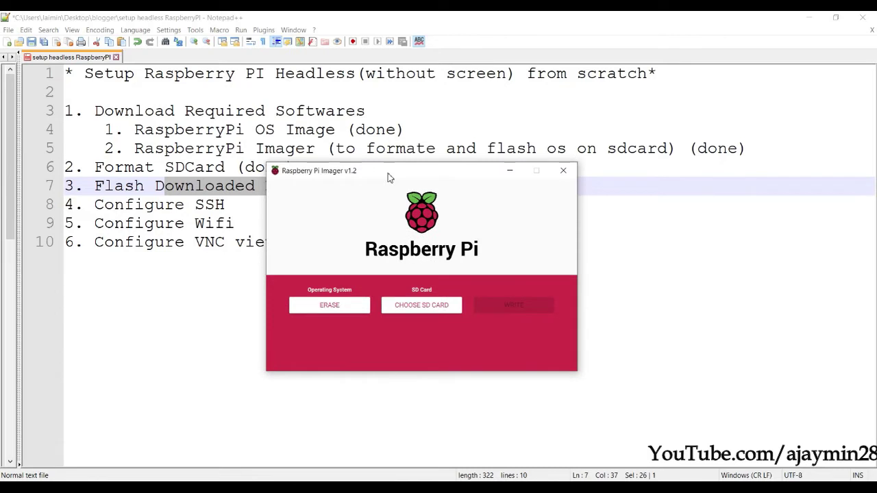
- Use E:\1 Project Stuff\2 Hardware\2020-02-13-raspbian-buster.zip as the custom OS image
left_click(330, 306)
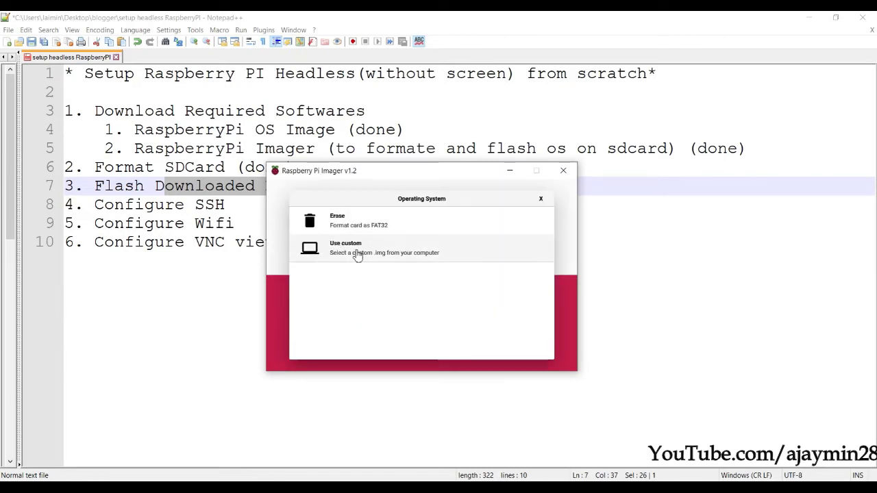
left_click(341, 250)
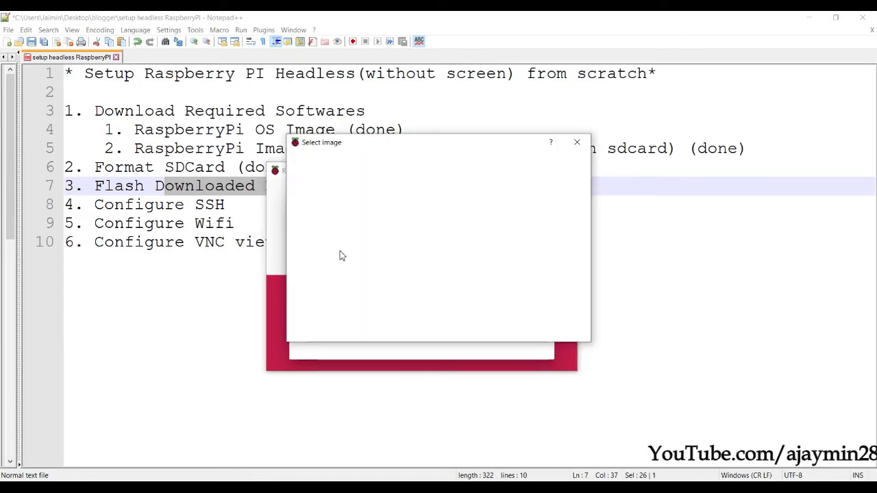
left_click(329, 176)
double_click(384, 211)
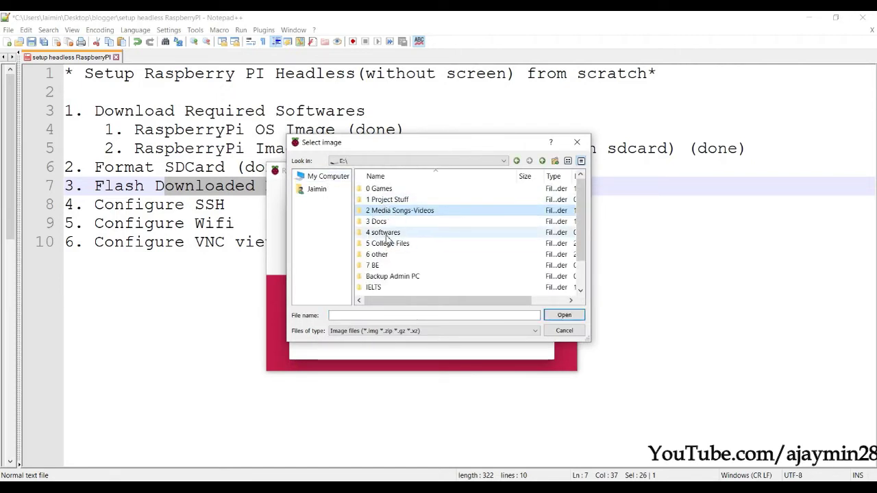
double_click(388, 211)
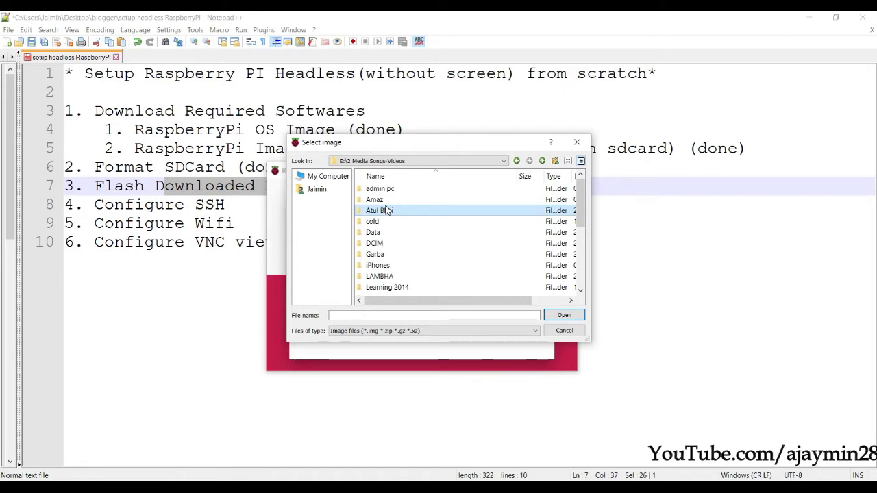
key("BackSpace")
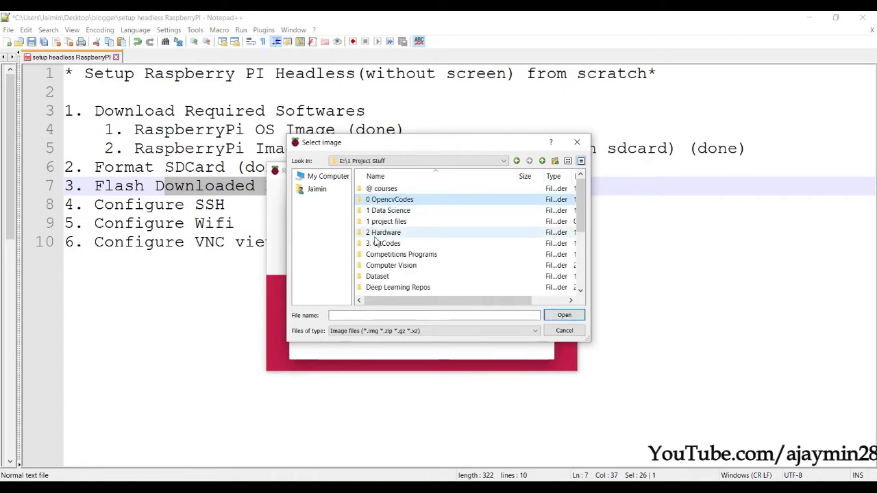
double_click(391, 232)
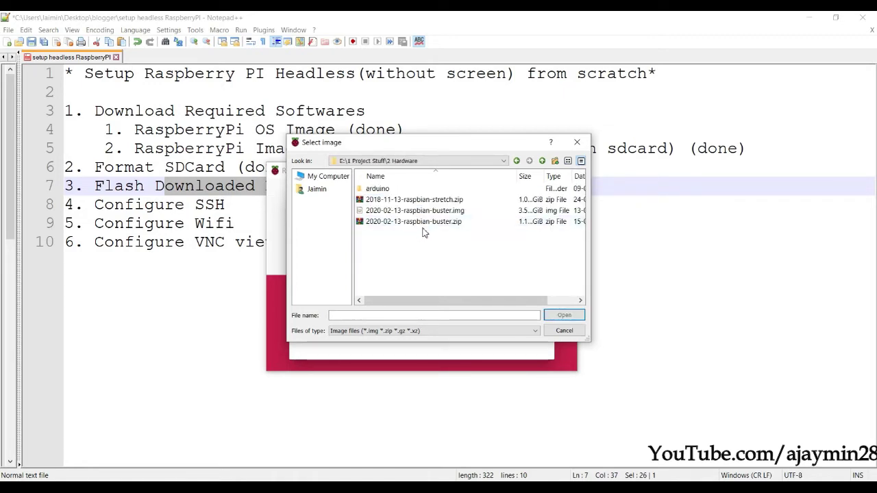
left_click(446, 226)
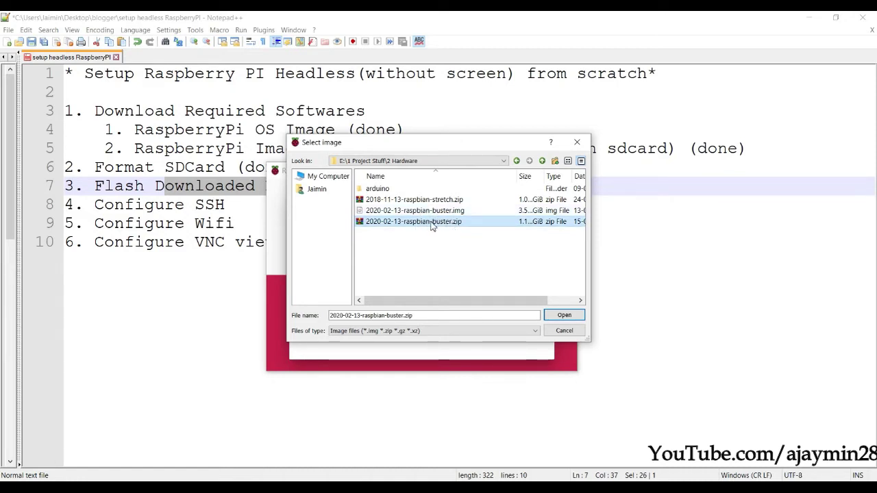
double_click(432, 226)
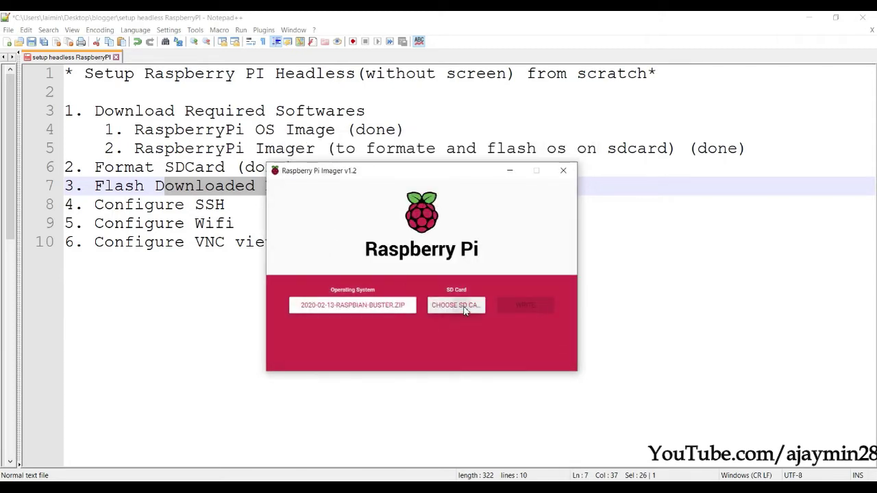
- Select the Generic SS16 SD card and start writing the Raspbian Buster image
left_click(464, 308)
left_click(425, 235)
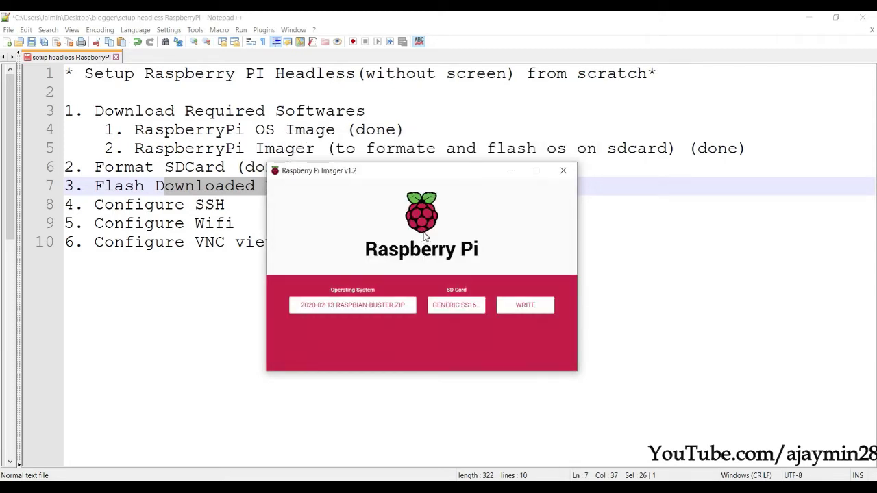
left_click(533, 308)
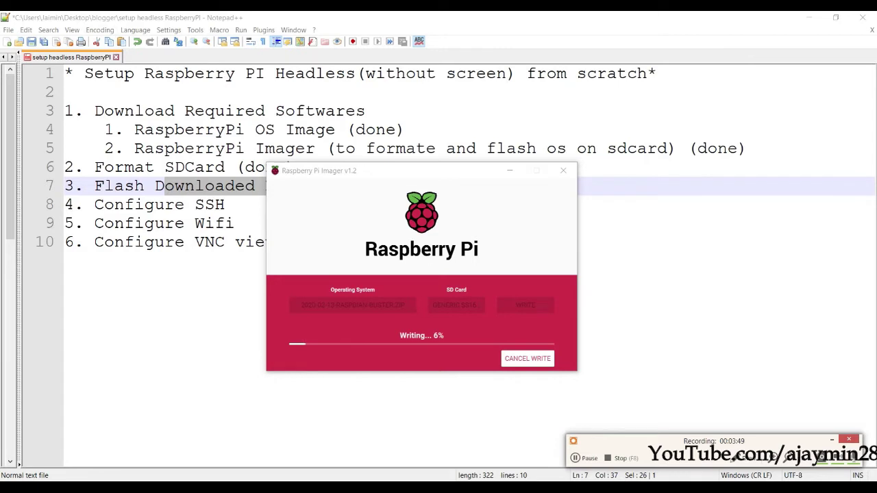
left_click(832, 443)
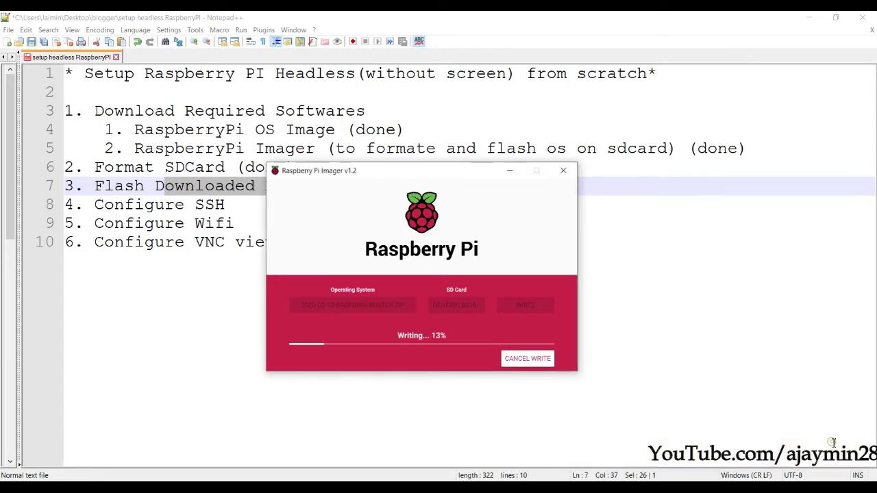
left_click(229, 204)
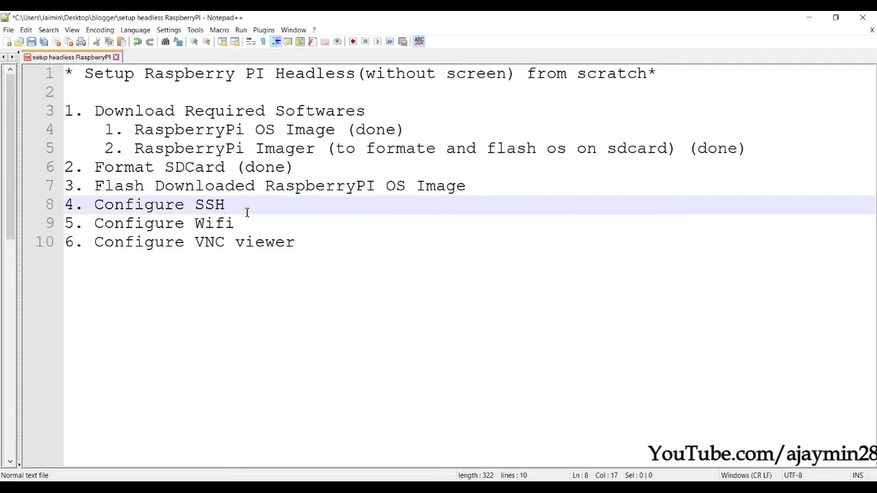
- Start a new document and create a raspi folder under Desktop\blogger to save it in
left_click(250, 221)
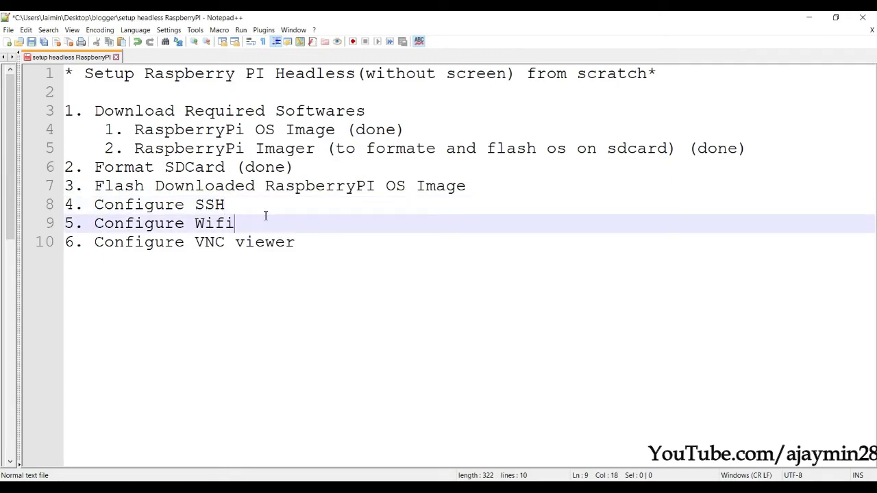
left_click(246, 202)
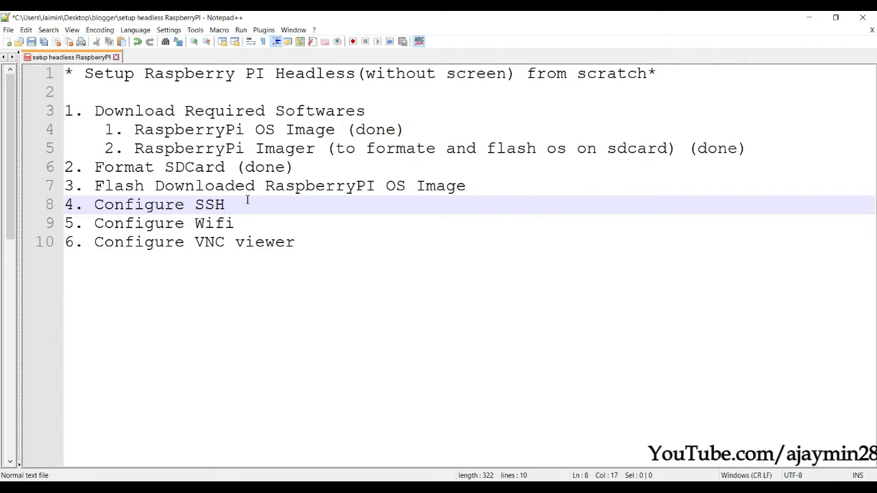
key("ctrl+n")
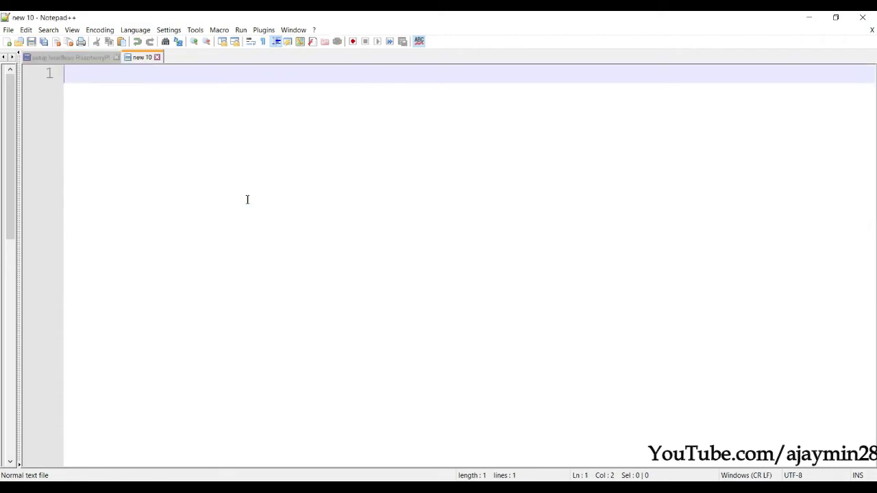
key("ctrl+s")
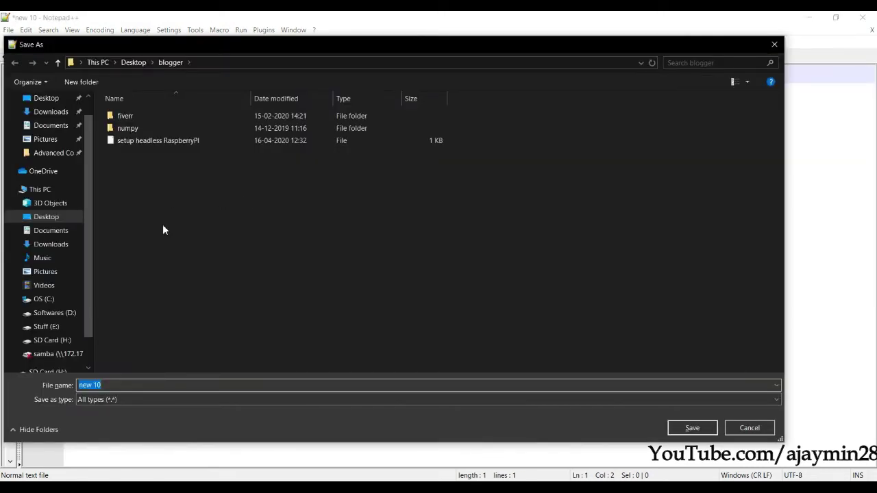
left_click(167, 235)
key("ctrl+shift+n")
type("raspi")
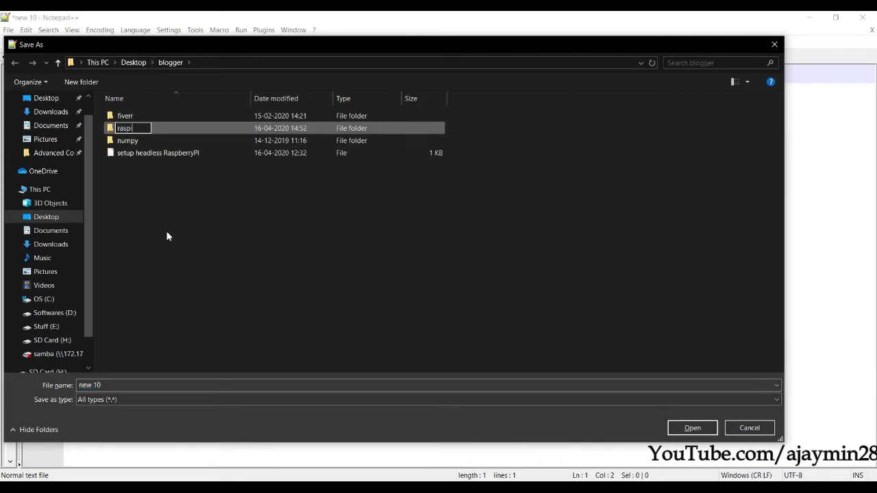
key("Return")
key("Return")
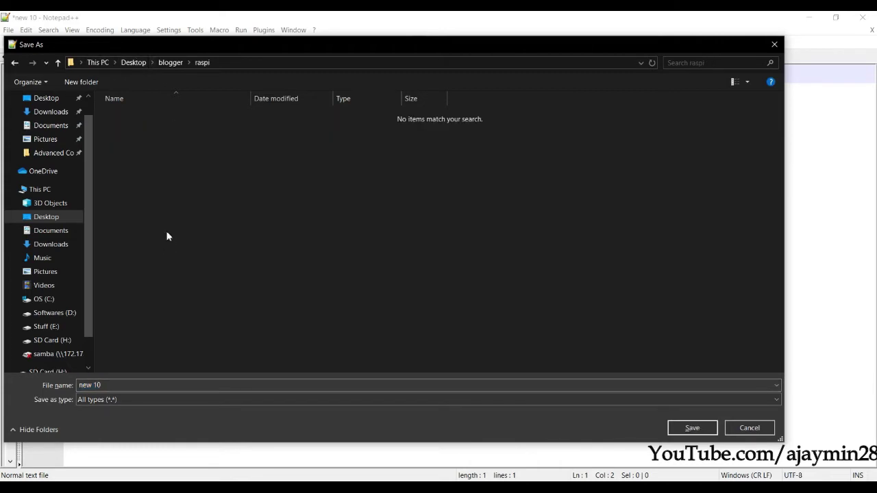
- Save the document as an empty file named ssh in the raspi folder
left_click(118, 385)
key("ctrl+a")
type("ssh")
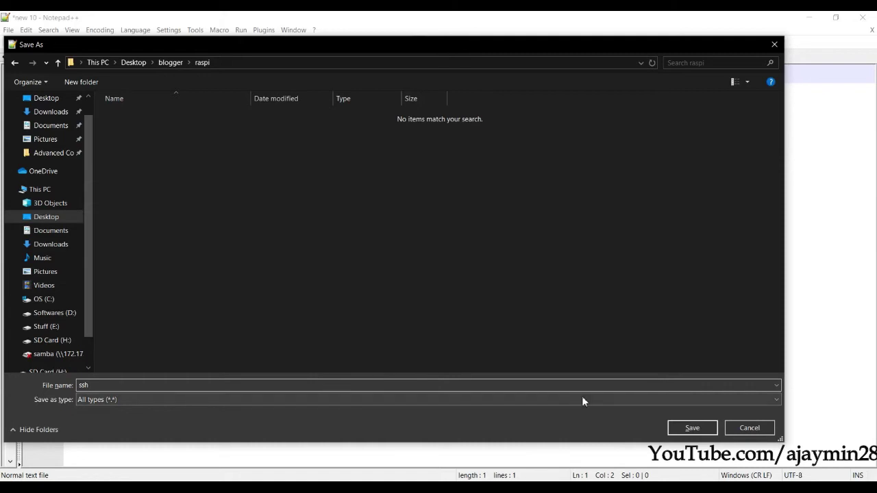
left_click(692, 428)
key("BackSpace")
key("ctrl+s")
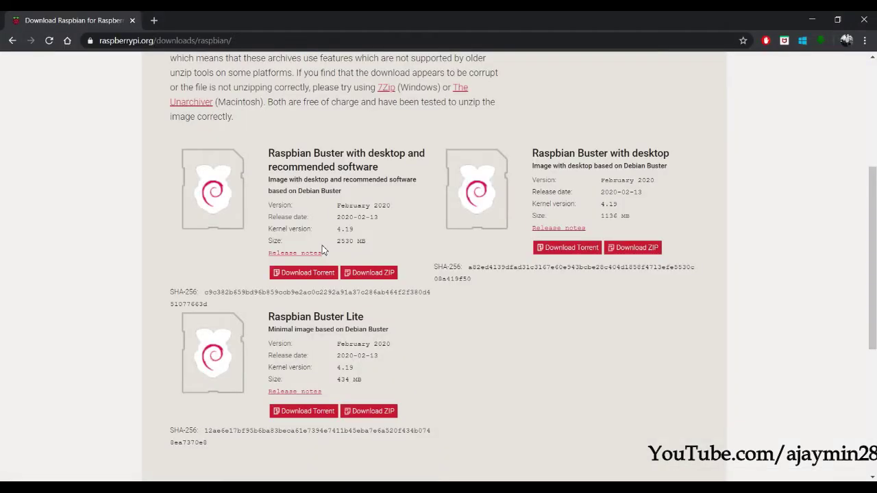
- Drag wpa_supplicant_new.conf from Stuff (E:)\3 Docs into Notepad++ to open it
scroll(322, 246, "up", 4)
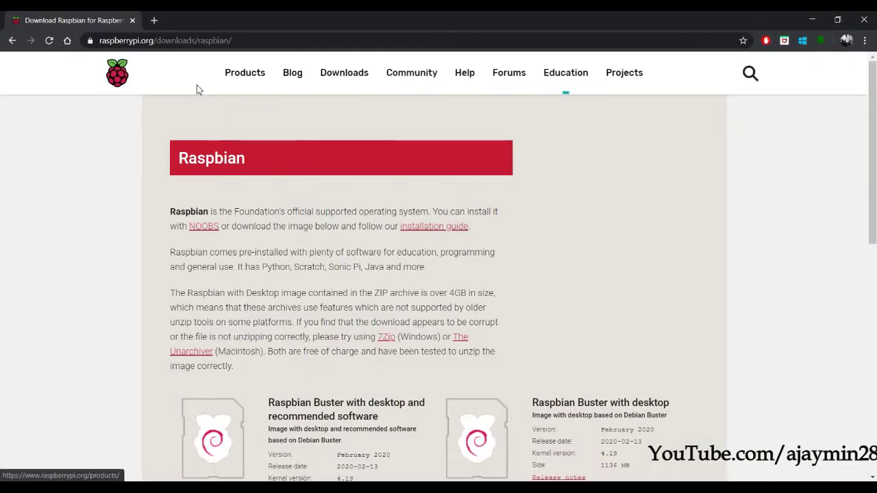
left_click(813, 21)
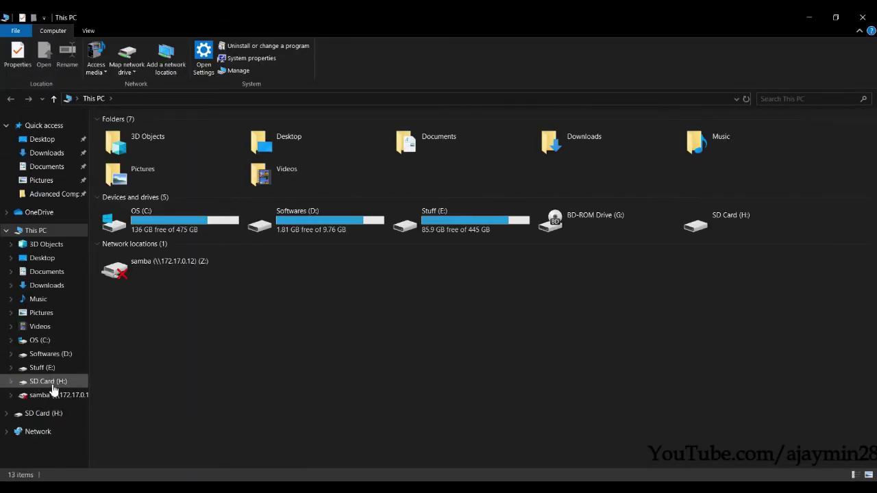
left_click(43, 368)
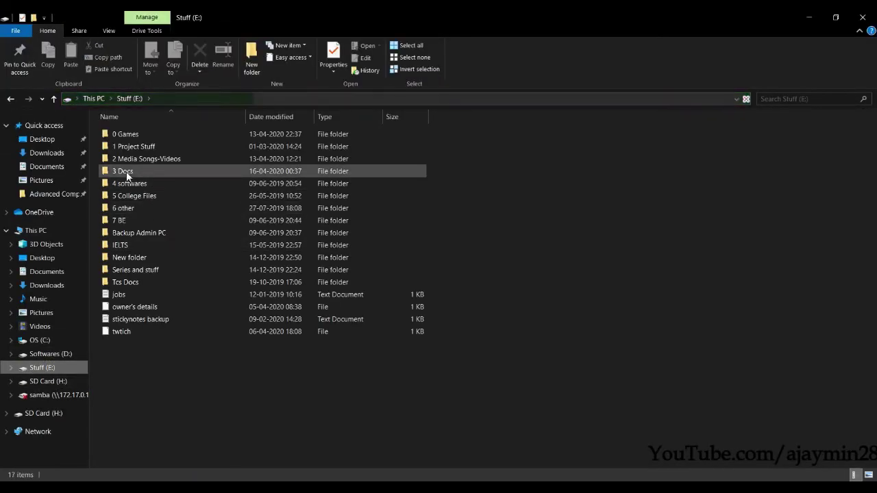
double_click(126, 171)
left_click_drag(162, 331, 362, 305)
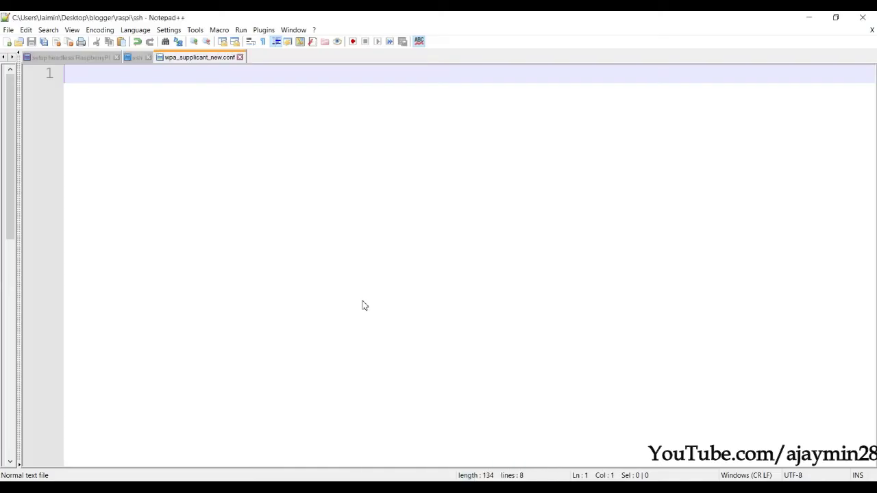
- Review the country code In, the iPhone network name and its password, then restore Imager's write progress
left_click(229, 115)
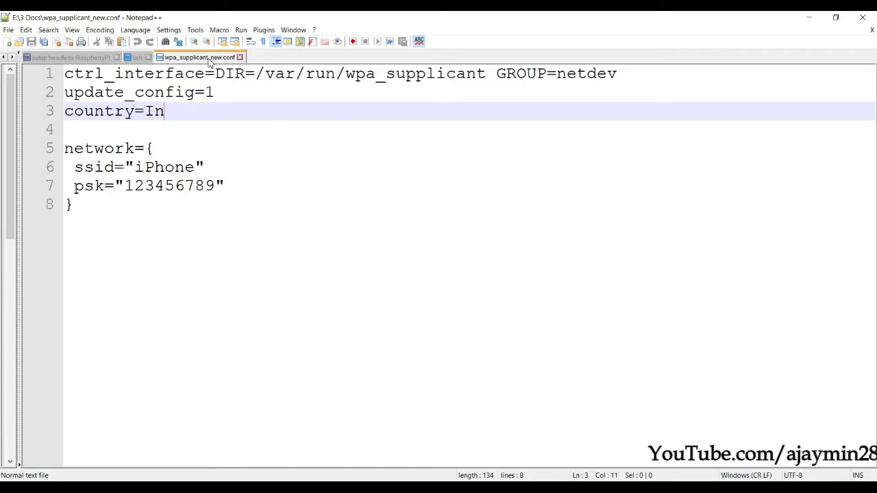
double_click(170, 169)
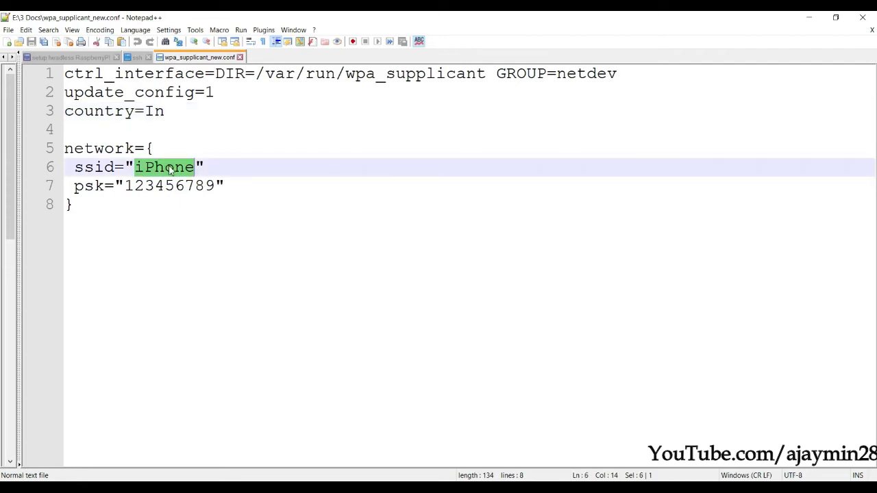
left_click_drag(202, 114, 47, 69)
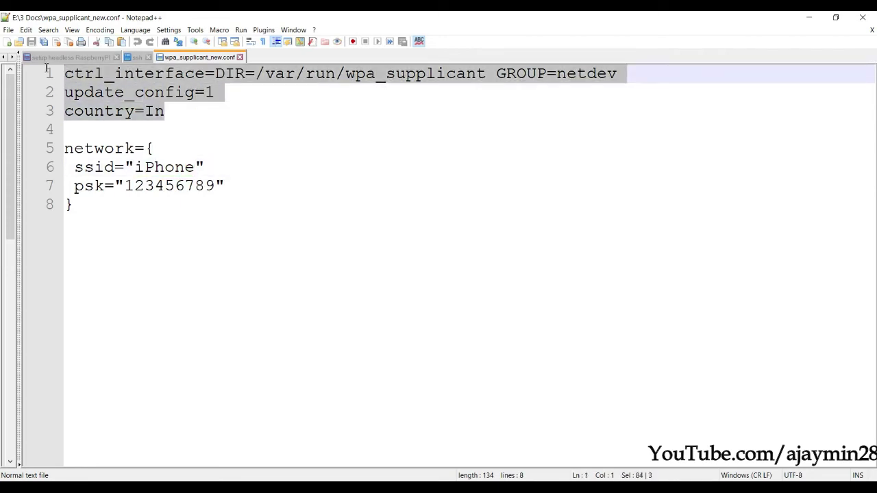
left_click(181, 111)
left_click_drag(164, 113, 146, 114)
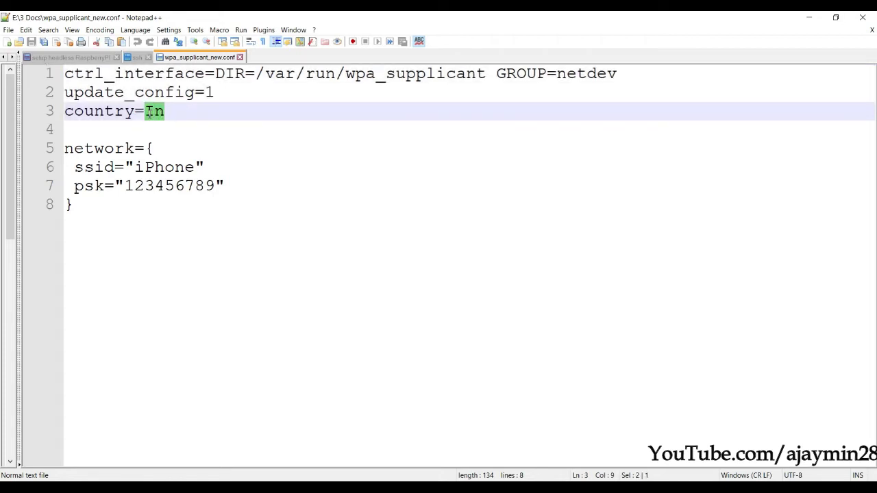
double_click(165, 171)
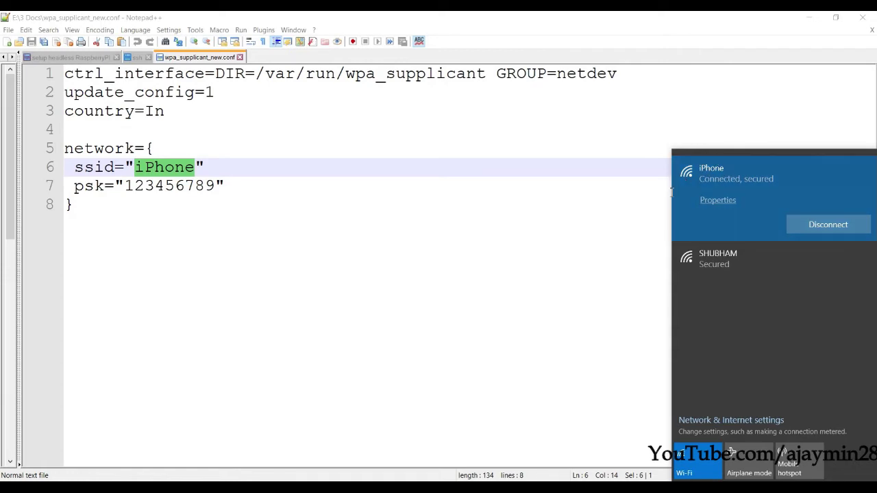
double_click(183, 186)
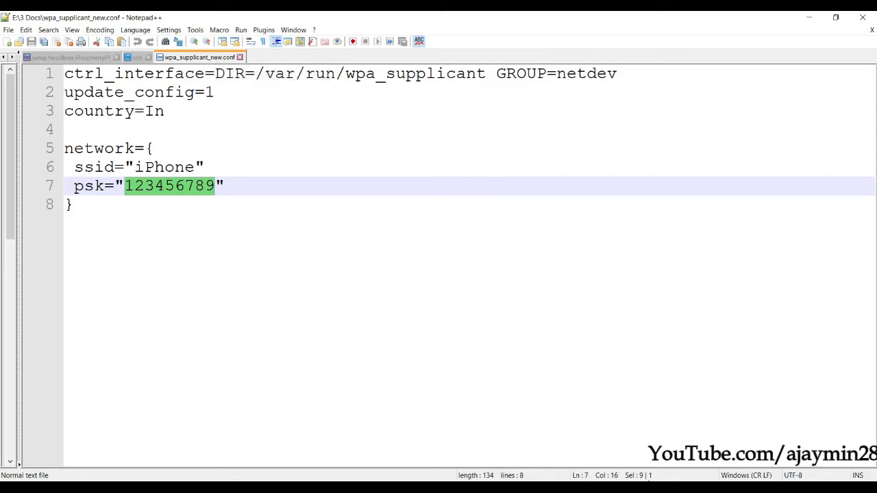
left_click(663, 490)
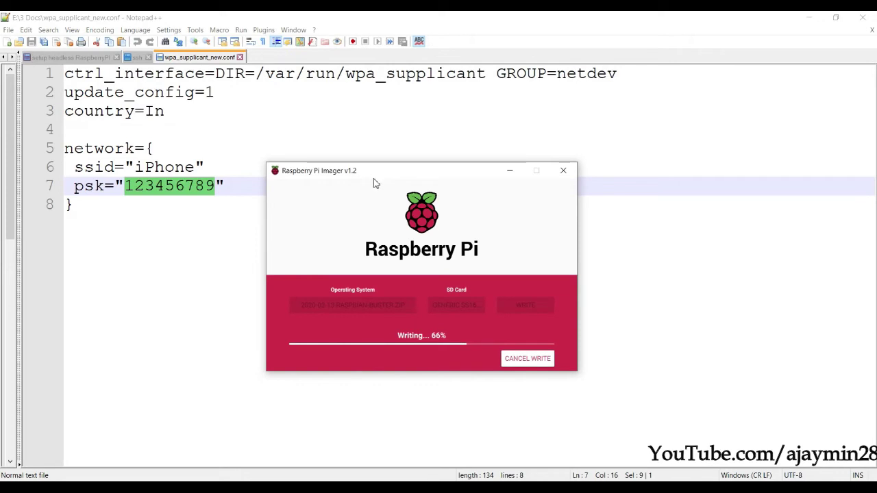
- While the image writes, move between the ssh and wpa_supplicant_new.conf tabs in Notepad++
left_click_drag(370, 180, 387, 191)
left_click(247, 114)
left_click(132, 59)
left_click(189, 57)
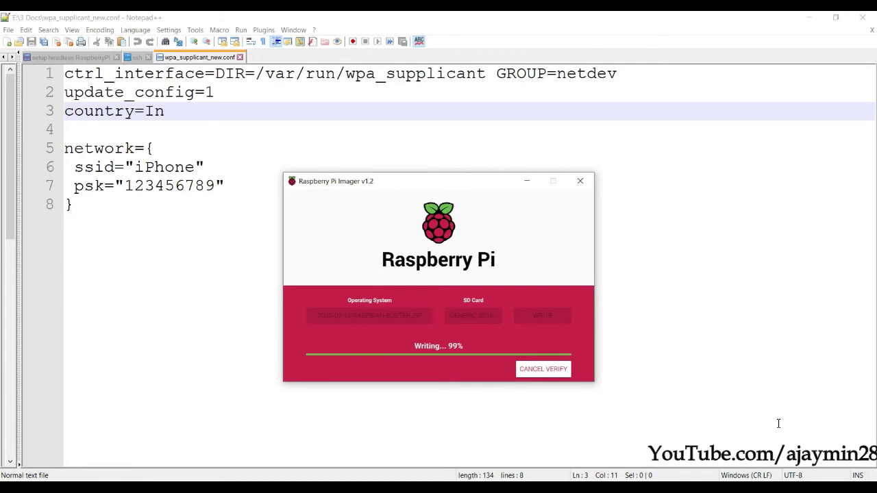
left_click(779, 423)
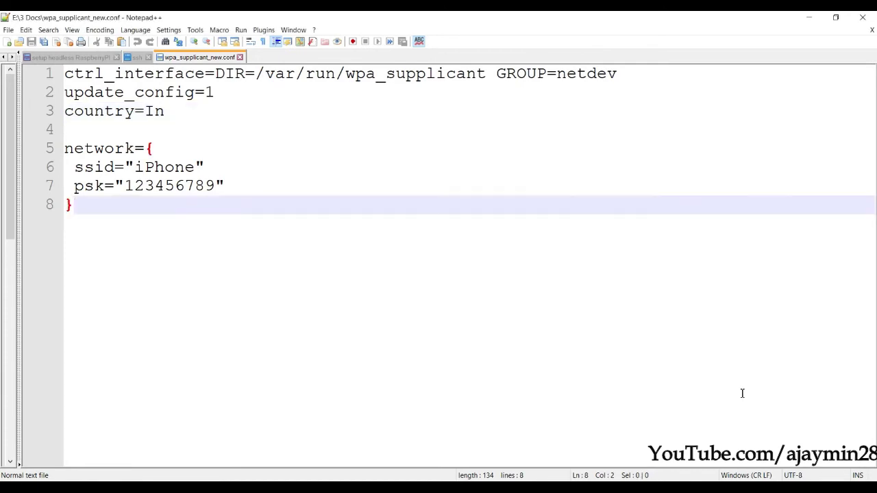
key("alt+Tab")
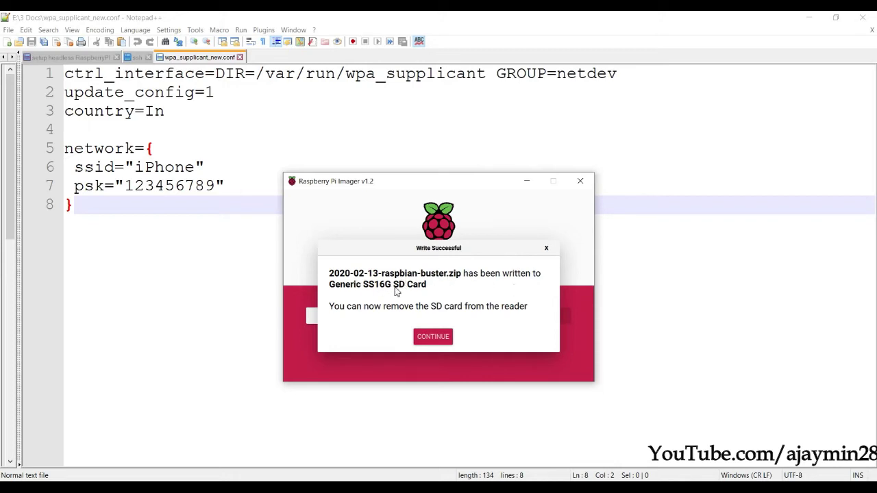
- Acknowledge Write Successful, close Raspberry Pi Imager, and return to line 6 of the config
left_click(423, 336)
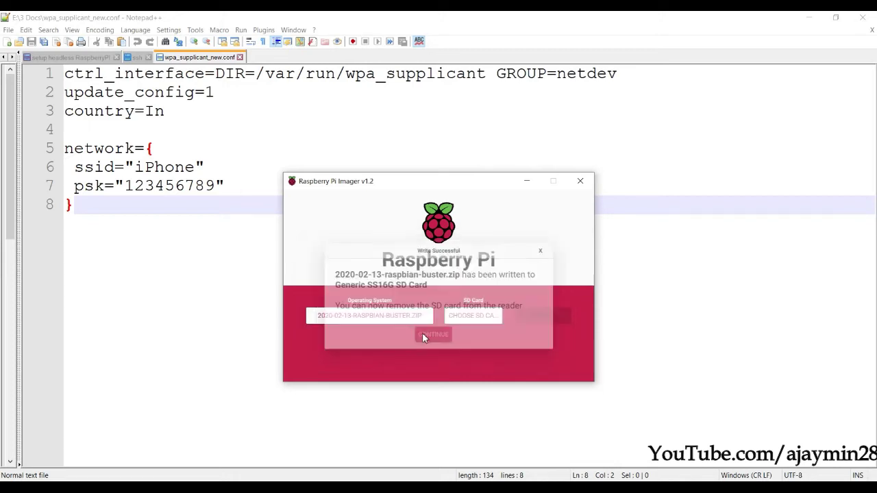
left_click(582, 182)
left_click(154, 176)
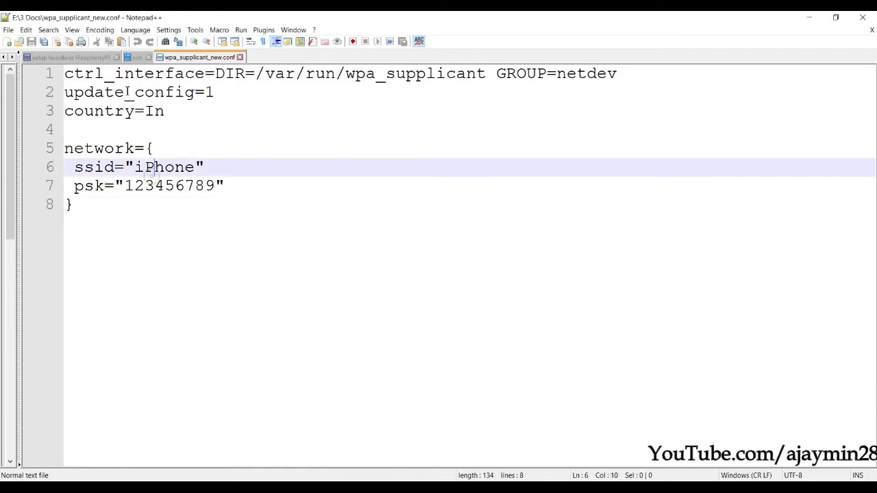
- From the ssh tab, use Save a Copy As to store the file named ssh on boot (H:)
left_click(137, 58)
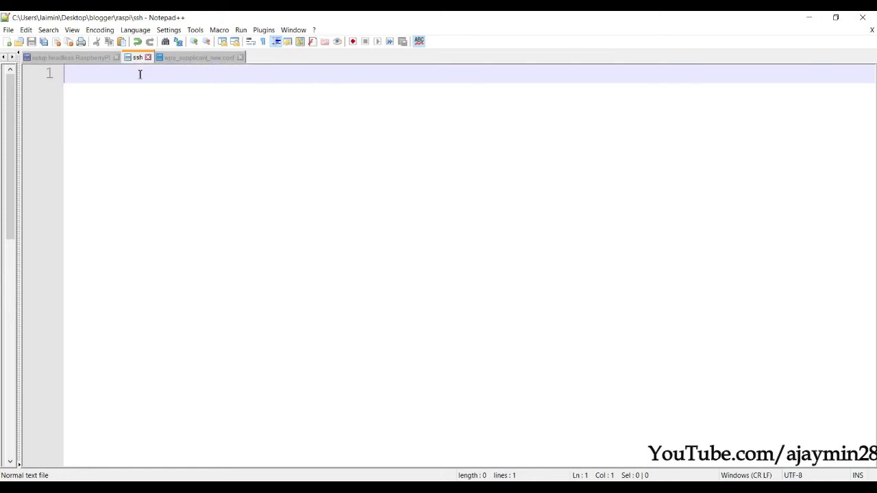
left_click(180, 59)
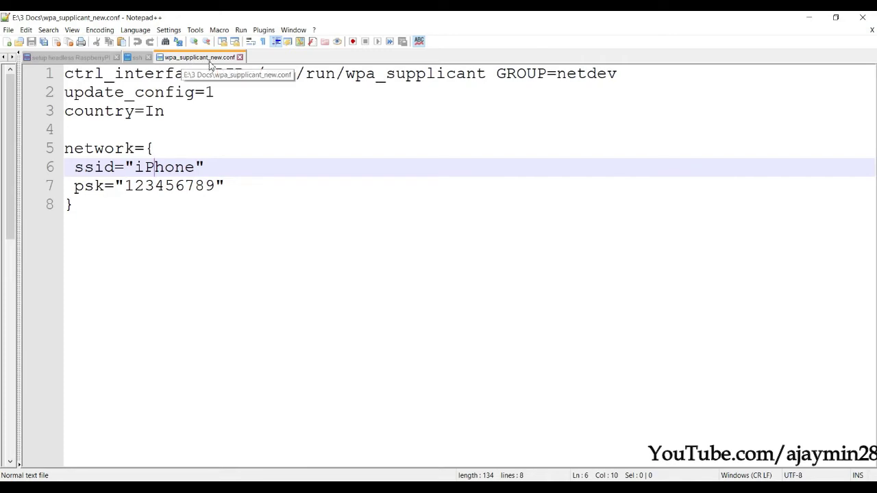
left_click(137, 57)
left_click(8, 31)
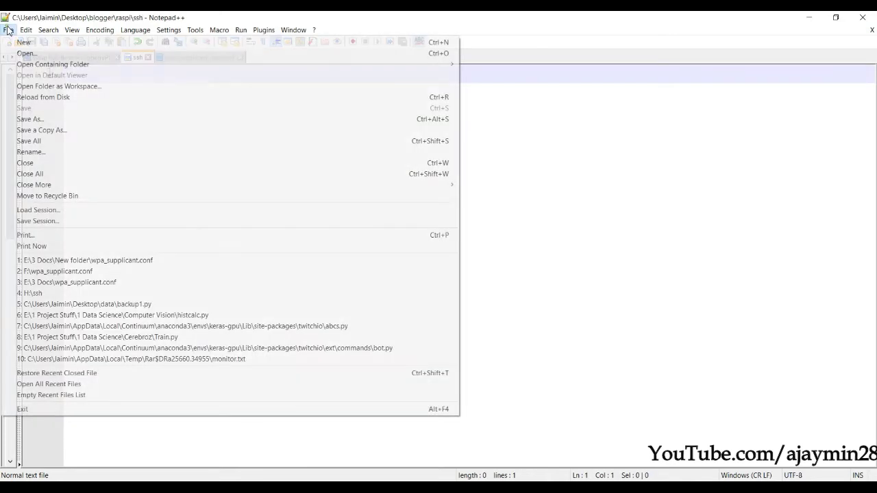
left_click(67, 133)
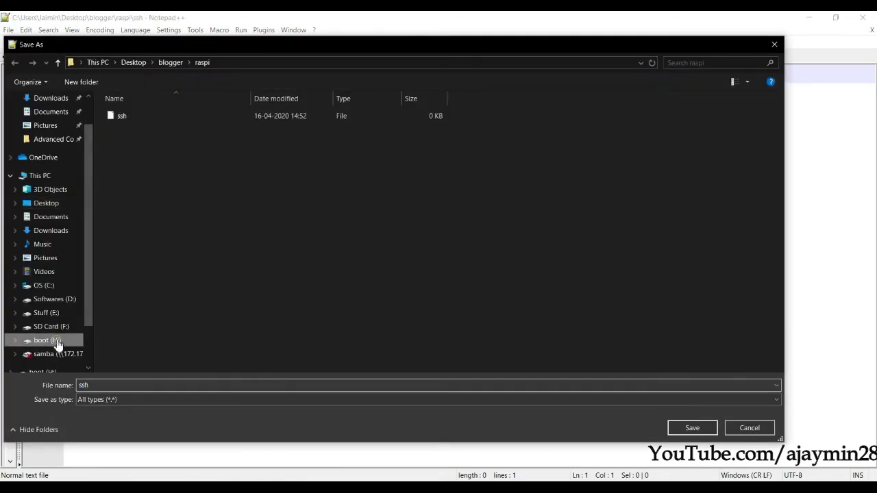
left_click(57, 343)
scroll(561, 266, "down", 5)
scroll(561, 266, "up", 5)
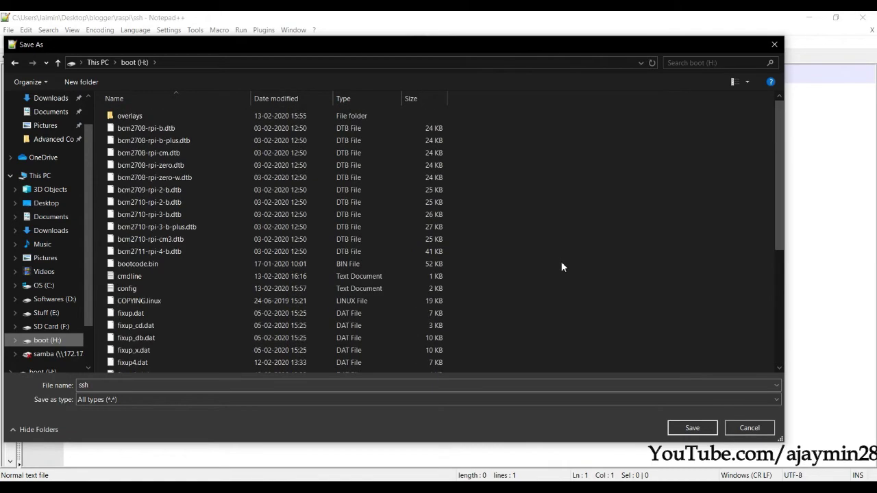
scroll(565, 247, "down", 5)
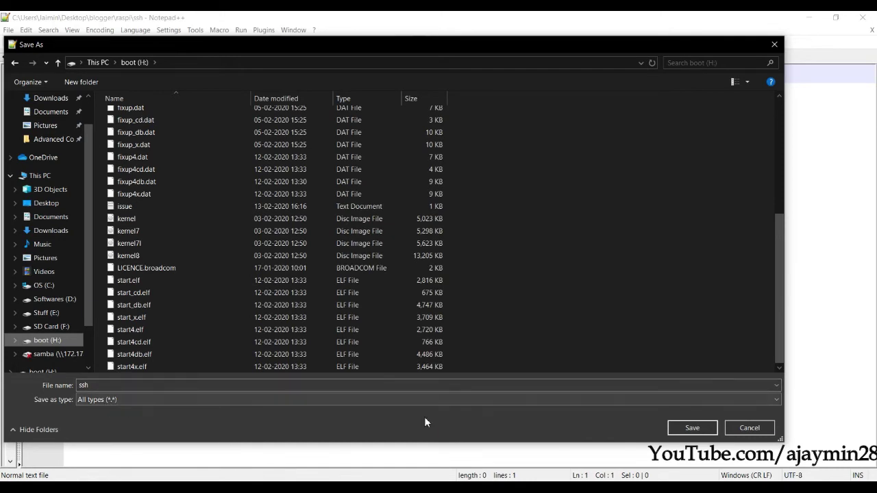
left_click(690, 427)
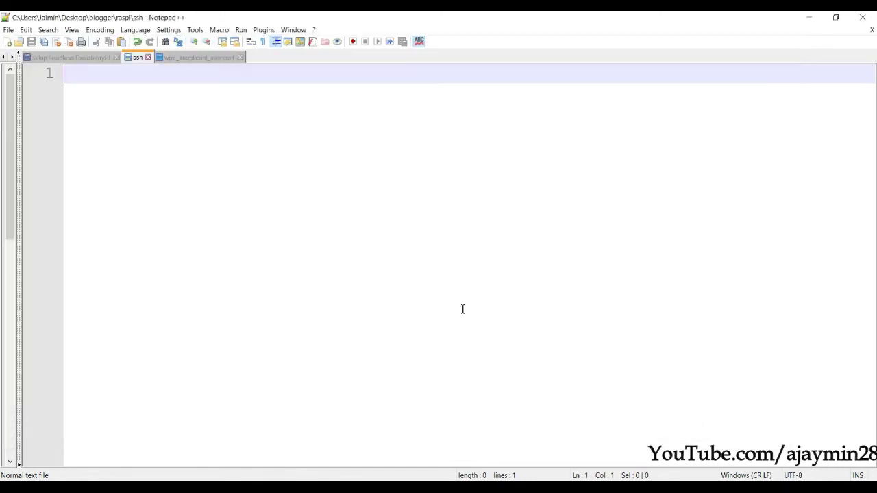
- Review the country code, network name iPhone and password in wpa_supplicant_new.conf
left_click(180, 59)
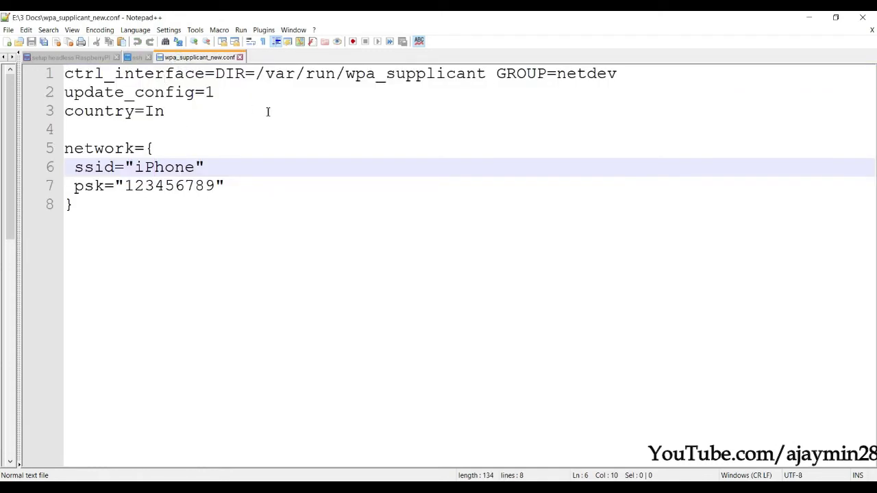
double_click(156, 111)
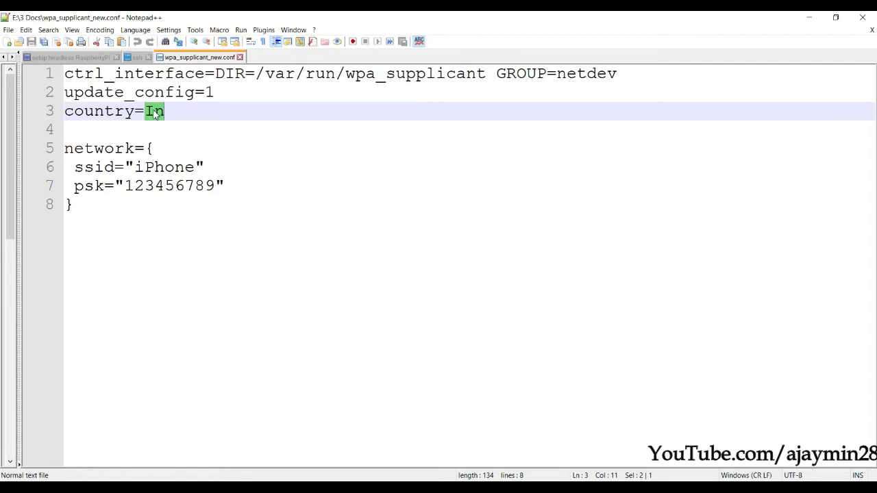
double_click(166, 169)
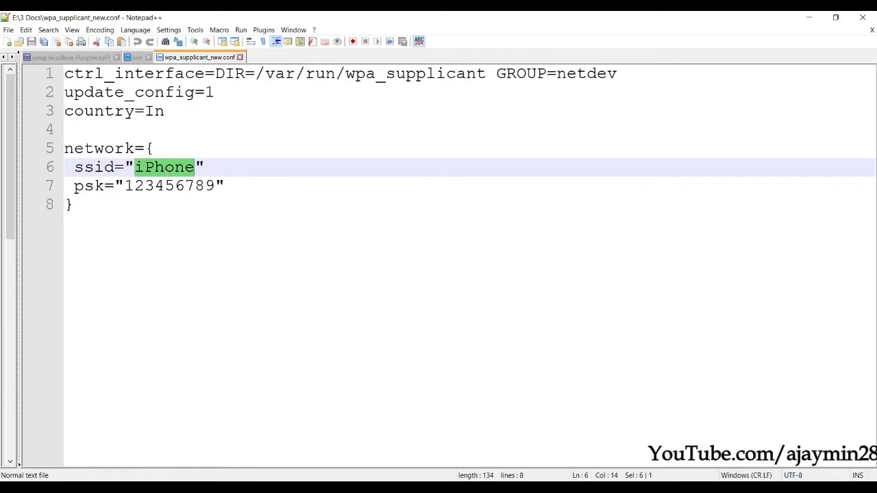
left_click(822, 488)
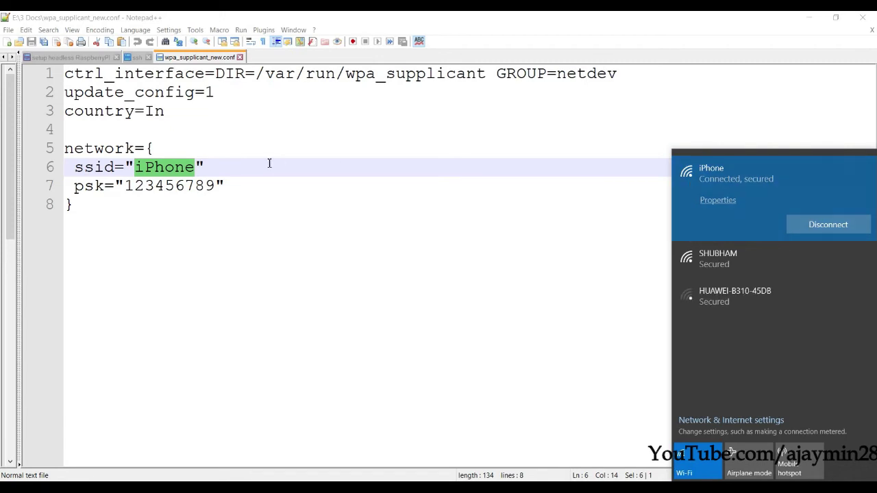
double_click(160, 191)
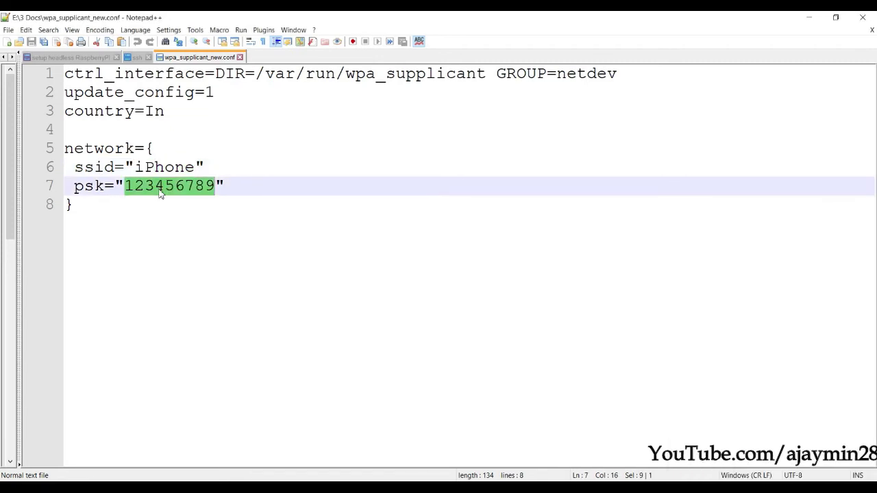
double_click(169, 167)
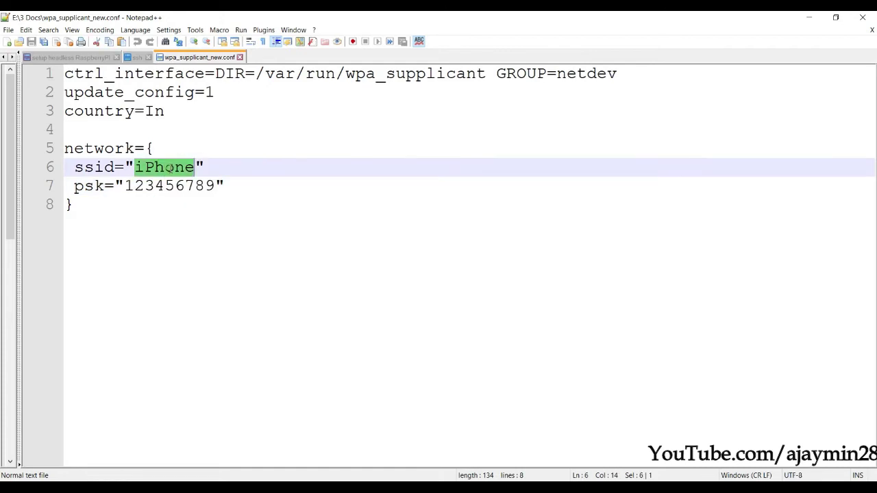
- Save a copy of the file to boot (H:) renamed wpa_supplicant.conf
left_click(8, 29)
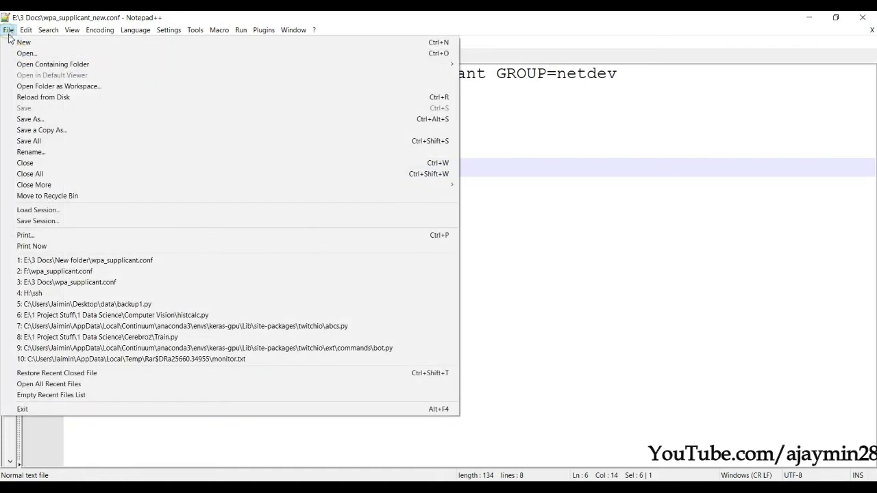
left_click(58, 130)
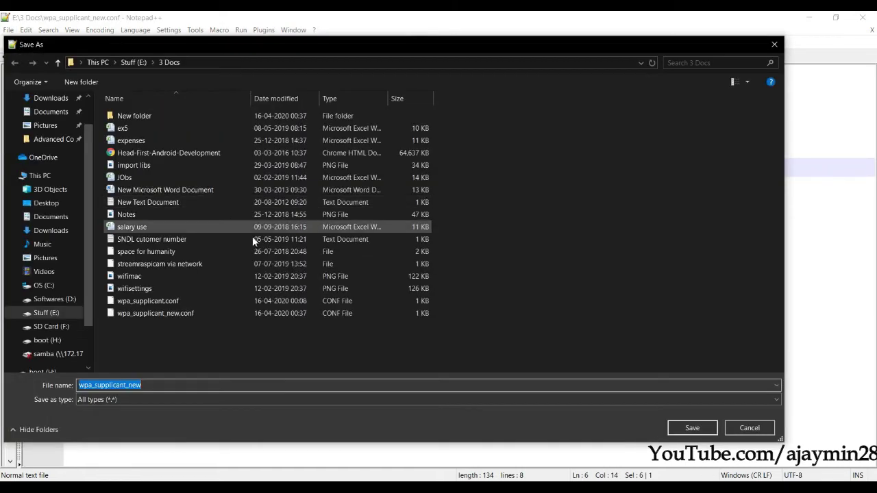
left_click(45, 340)
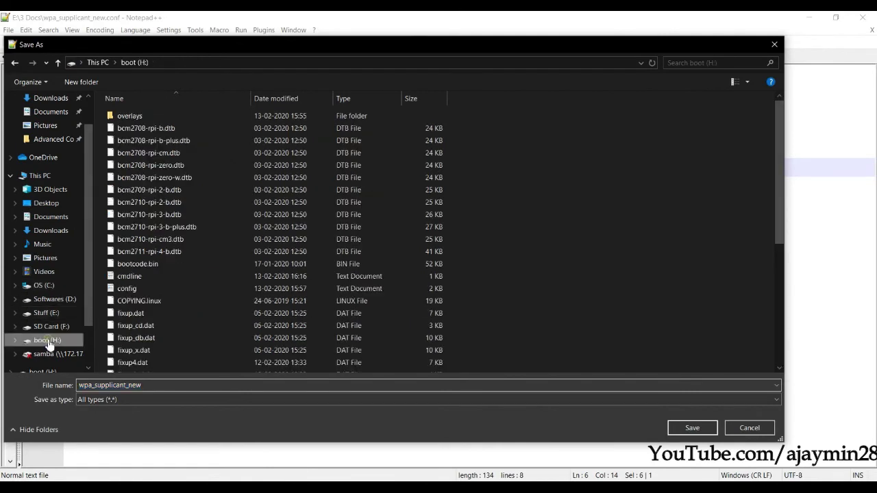
left_click(164, 390)
left_click(169, 388)
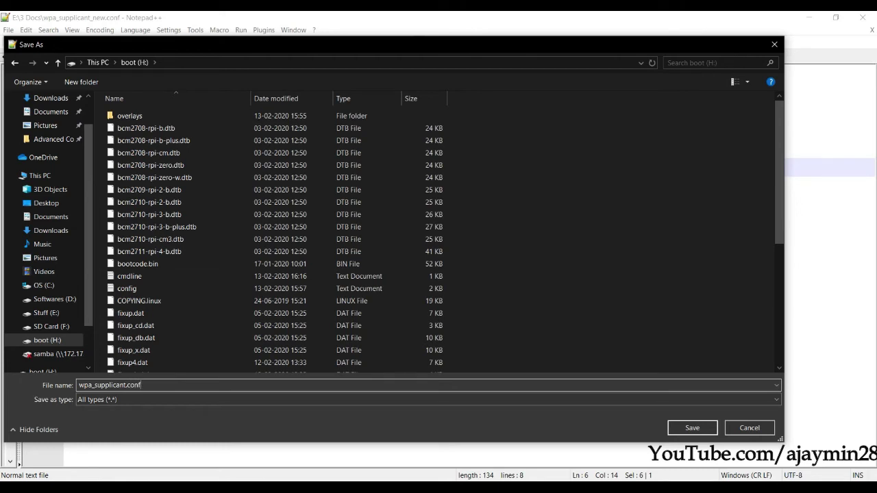
scroll(358, 356, "down", 6)
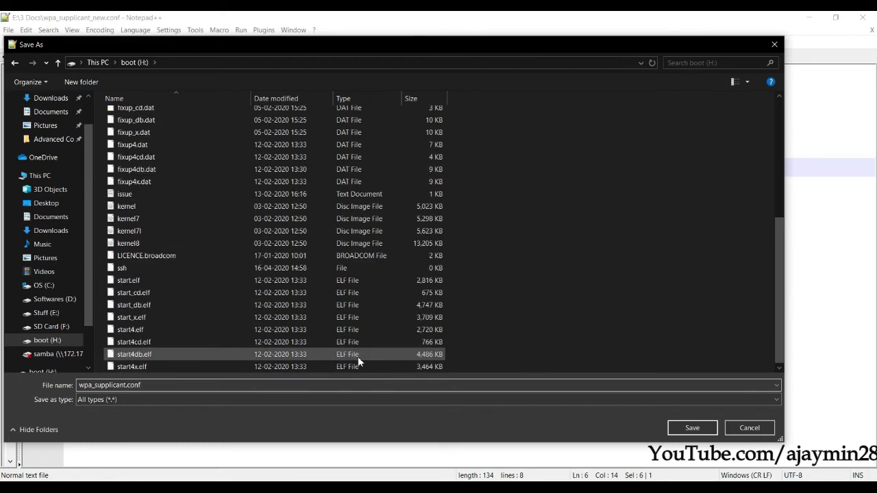
left_click(691, 429)
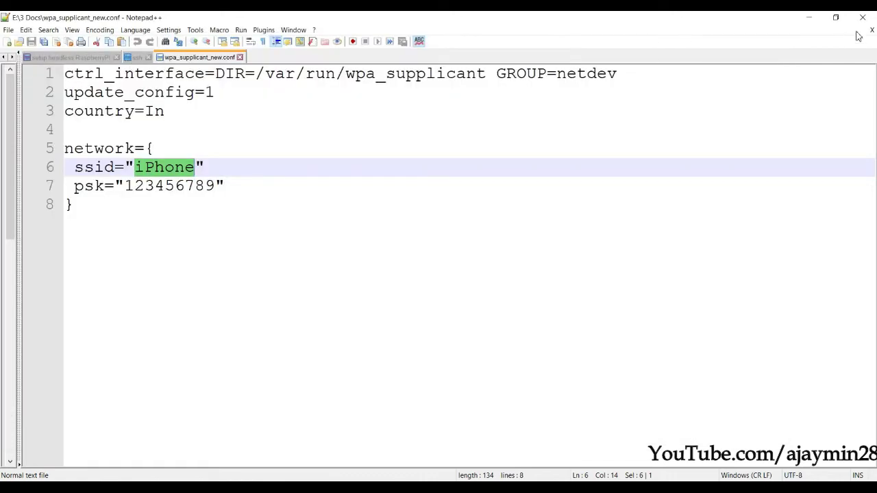
- Open boot (H:) in File Explorer, verify ssh and wpa_supplicant.conf are there, then return to This PC
left_click(809, 17)
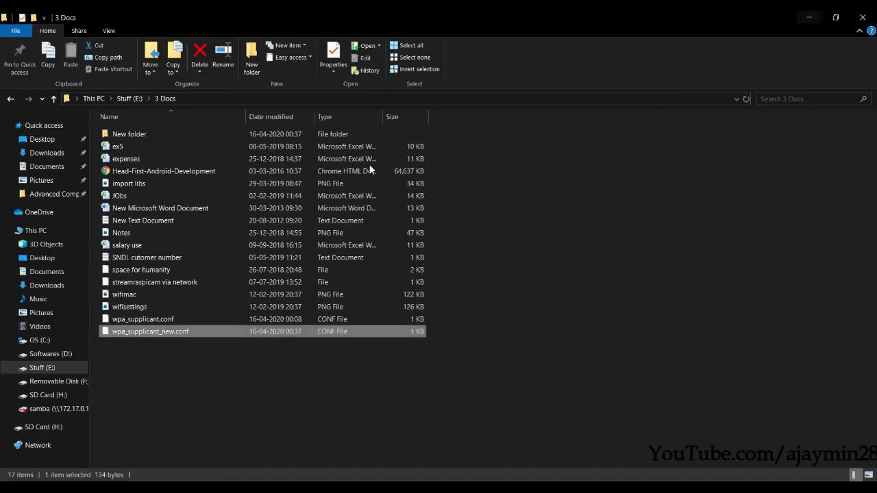
left_click(45, 395)
left_click(217, 319)
type("st")
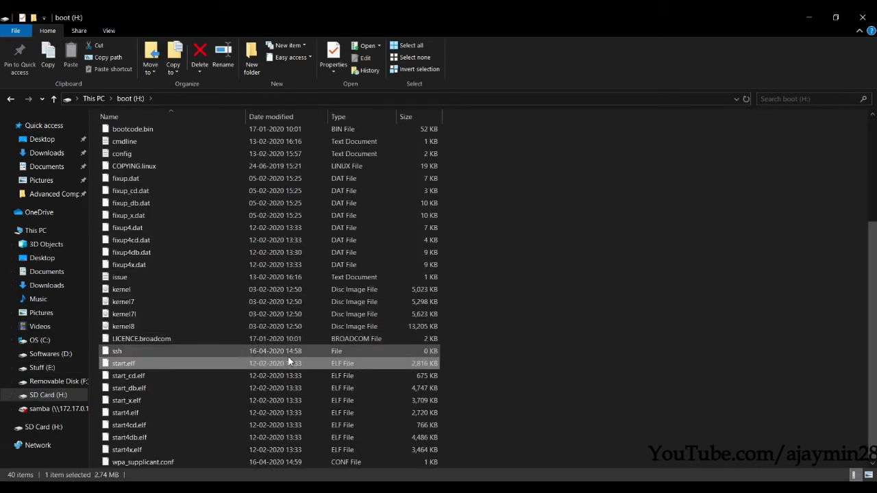
left_click(302, 351)
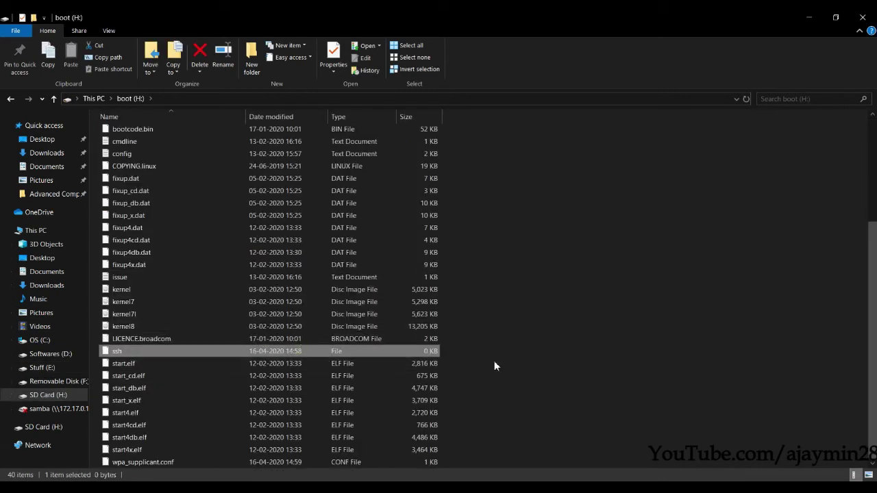
left_click(172, 464)
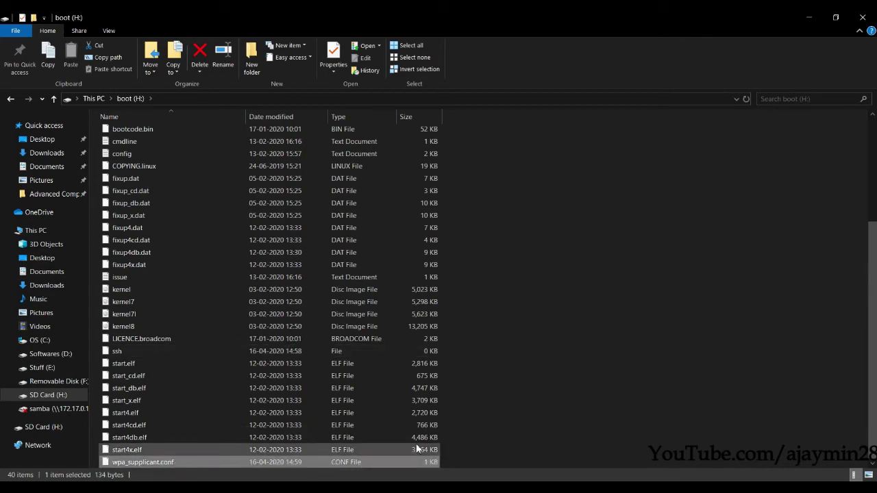
left_click(503, 449)
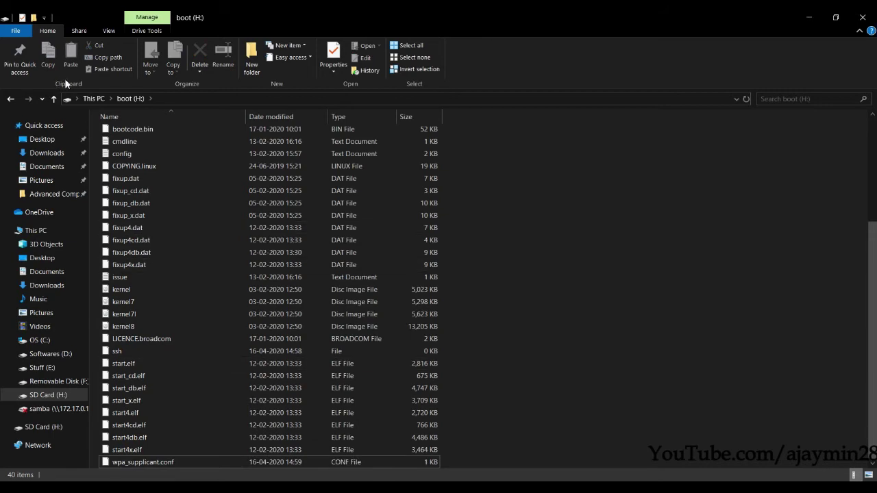
left_click(93, 98)
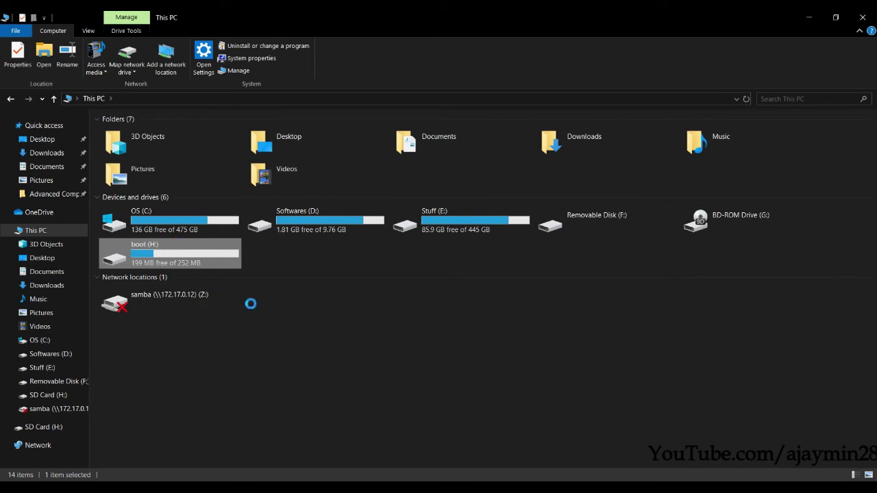
- Eject the boot (H:) SD card, dismiss the Wi-Fi panel, and minimise File Explorer
right_click(182, 265)
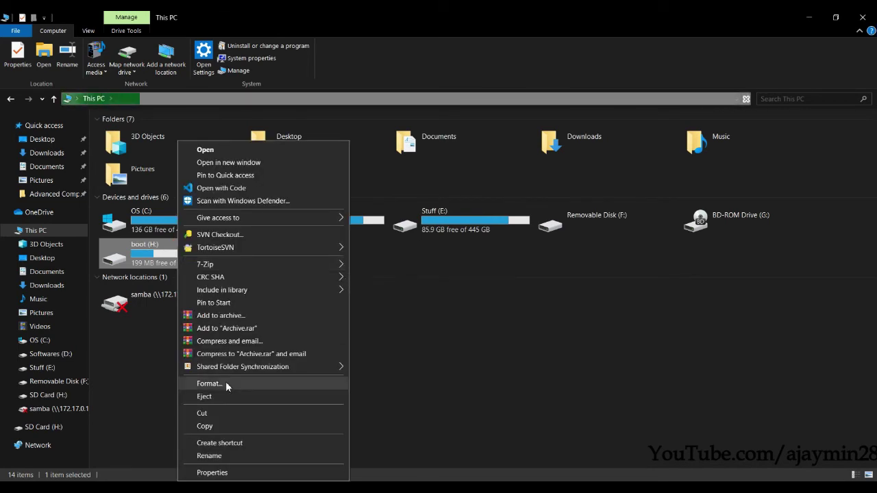
left_click(240, 397)
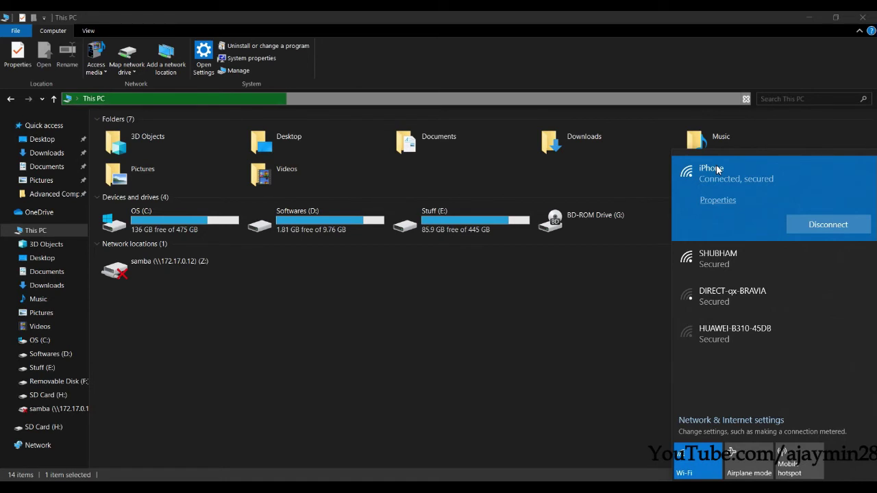
left_click(493, 310)
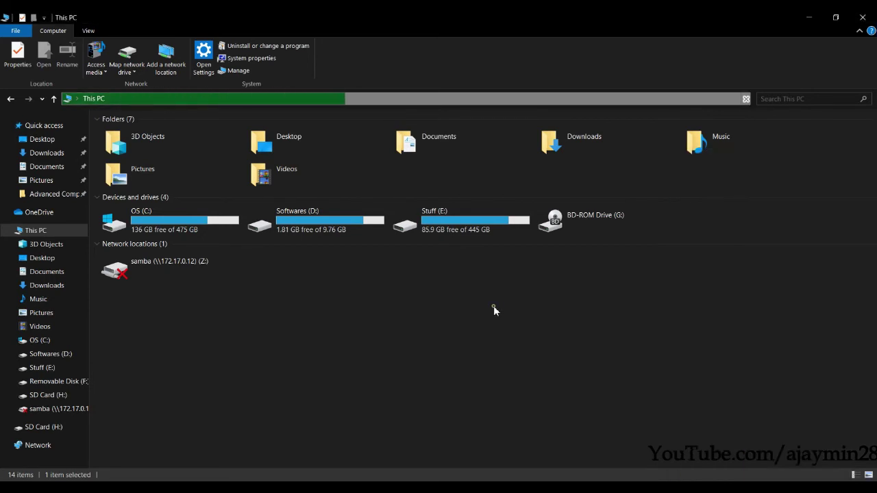
left_click(806, 20)
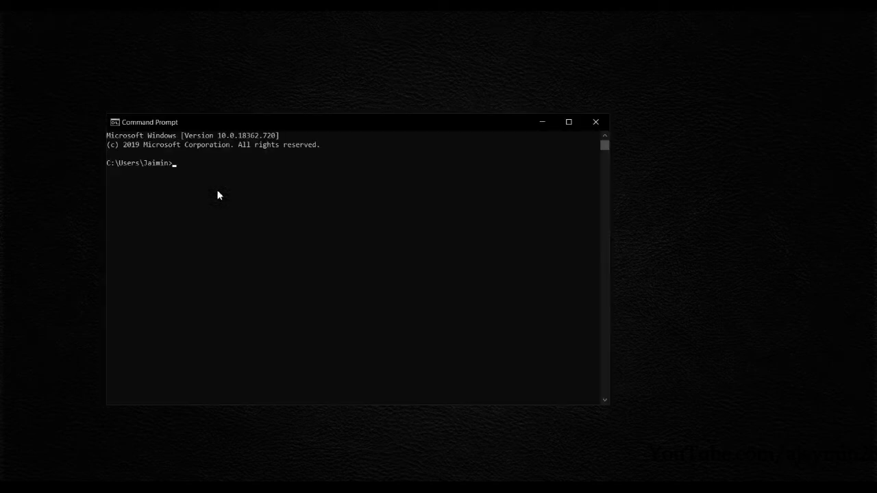
- Run ipconfig to read the Wi-Fi address 172.20.10.3, then search Start for 'adv'
left_click_drag(255, 126, 314, 123)
type("ipconfig")
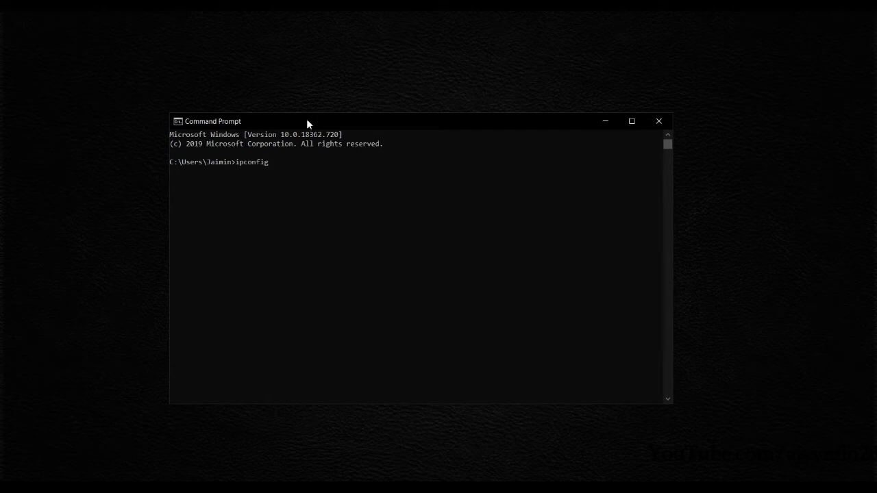
key("Return")
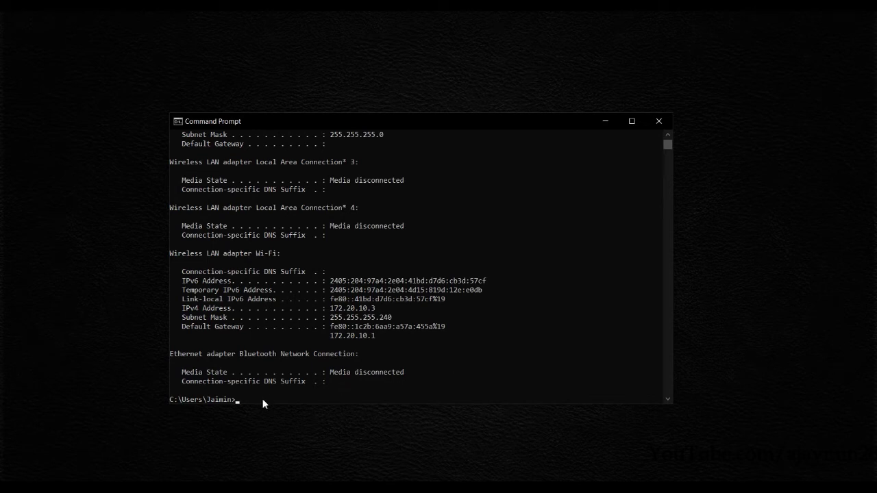
key("super")
type("adv")
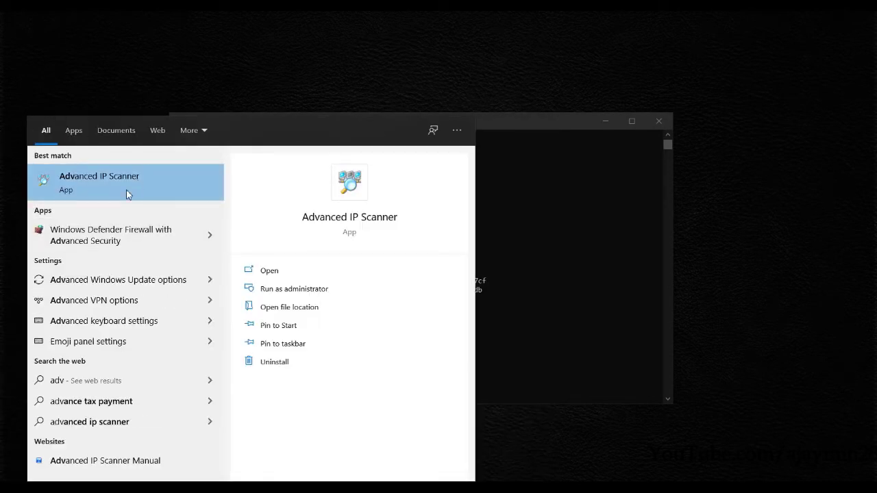
- Scan 172.20.10.1-255 in Advanced IP Scanner to find raspberrypi at 172.20.10.2, then search 'puty'
left_click(126, 195)
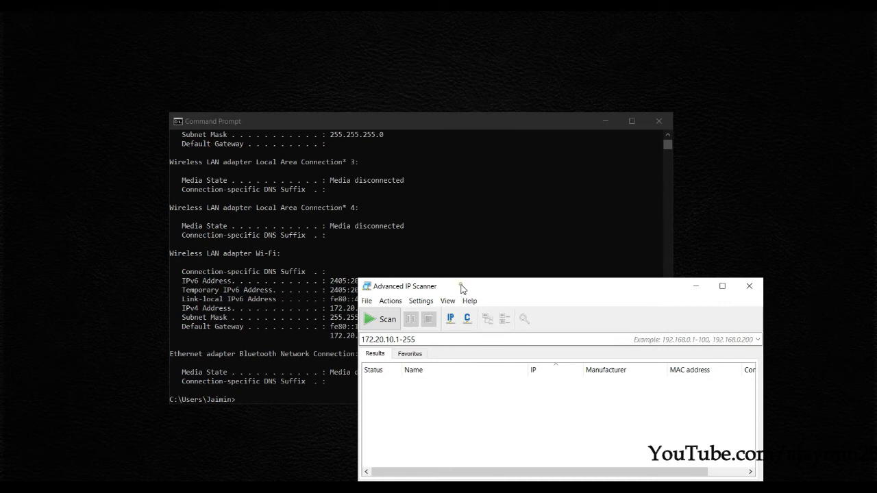
left_click_drag(458, 288, 529, 220)
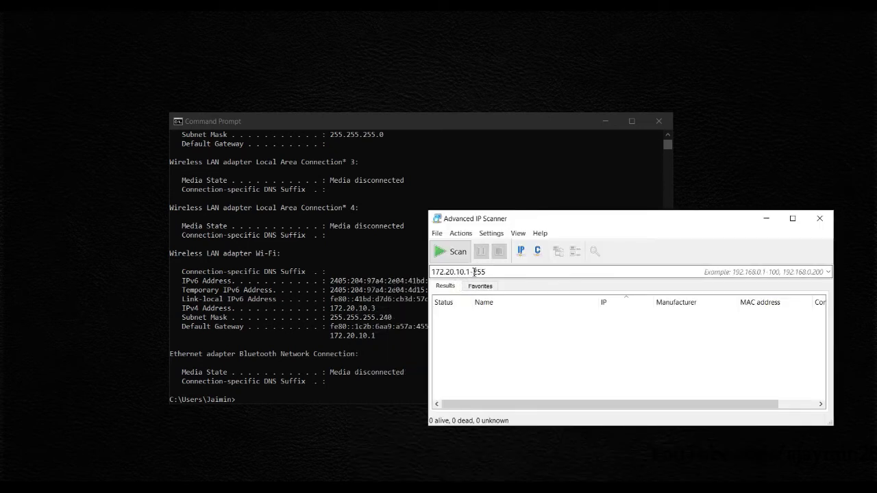
left_click_drag(475, 272, 507, 271)
left_click(451, 261)
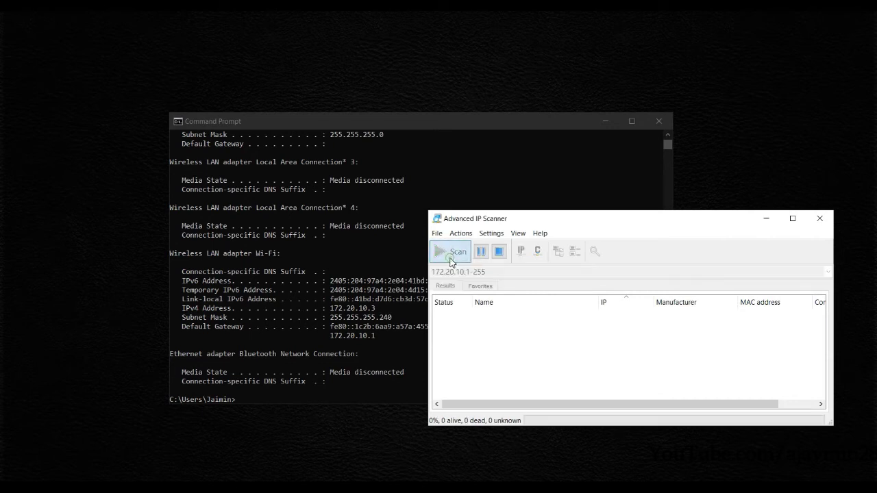
double_click(542, 219)
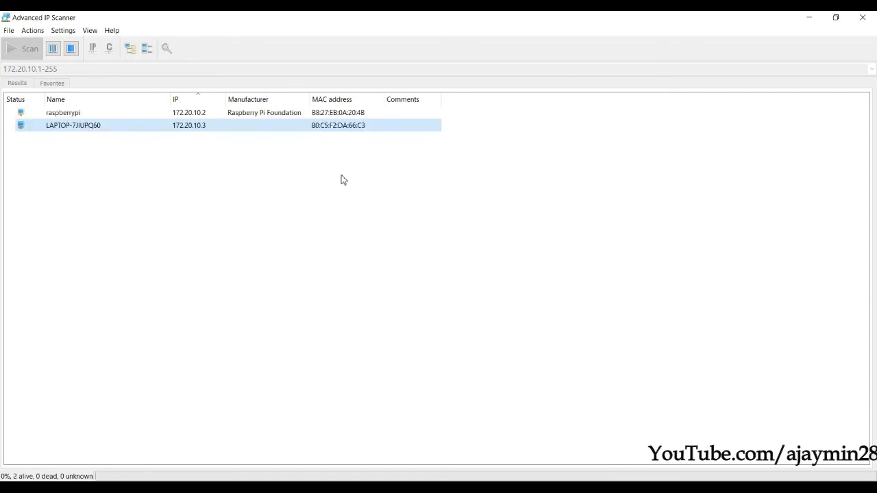
left_click(191, 116)
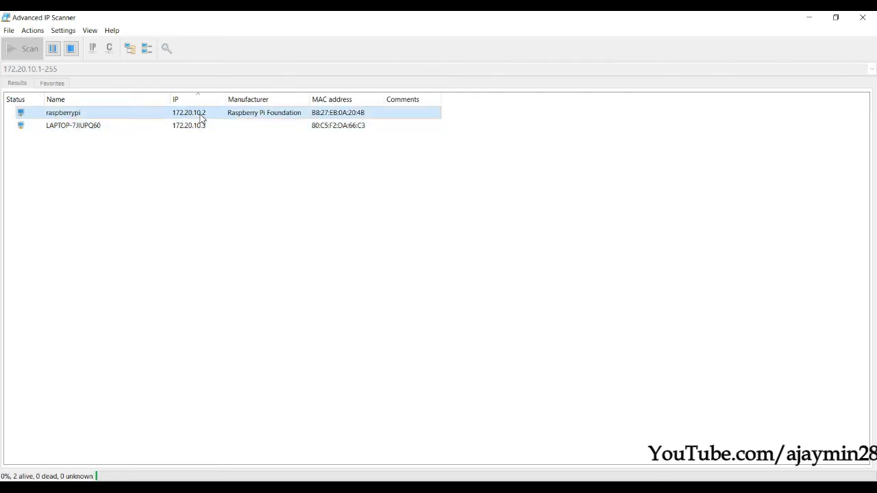
key("super")
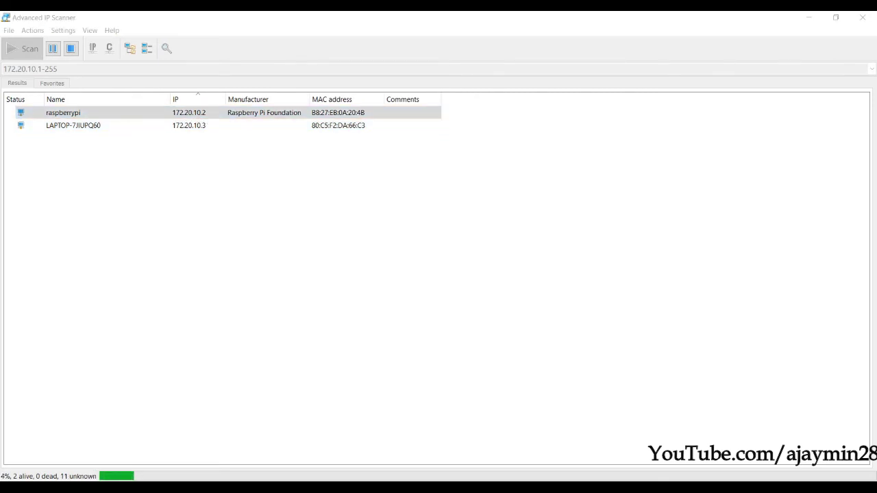
type("p")
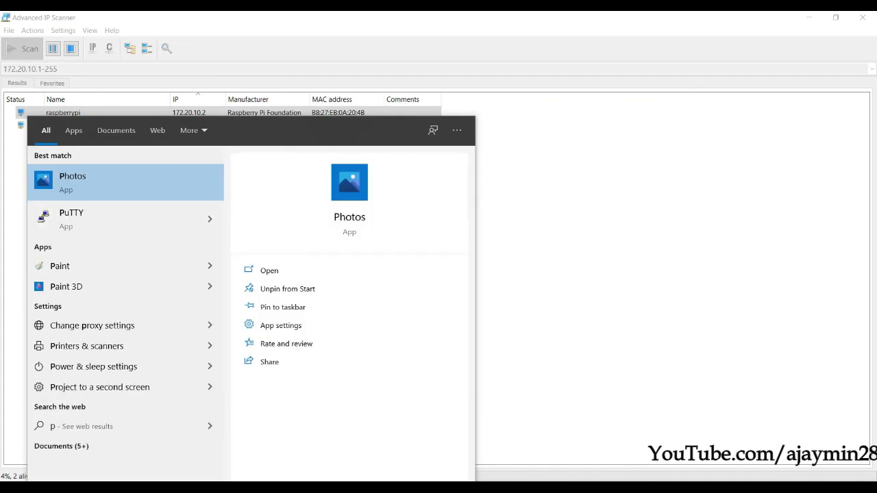
type("uty")
- Connect PuTTY to 172.20.10.2 and accept the Pi's changed host key
left_click(92, 177)
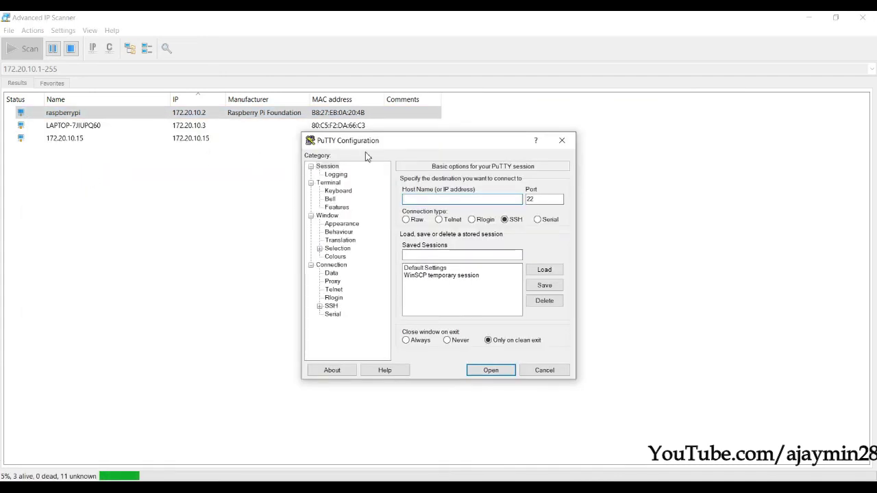
type("172")
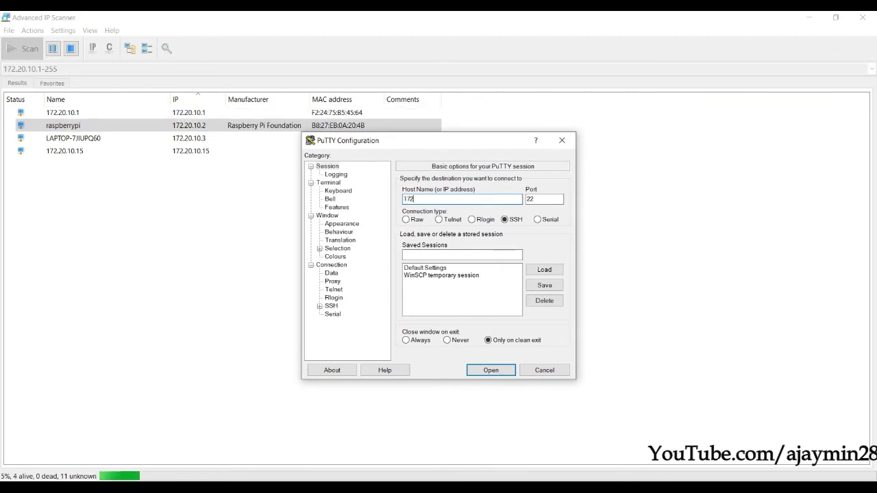
type(".20.10.2")
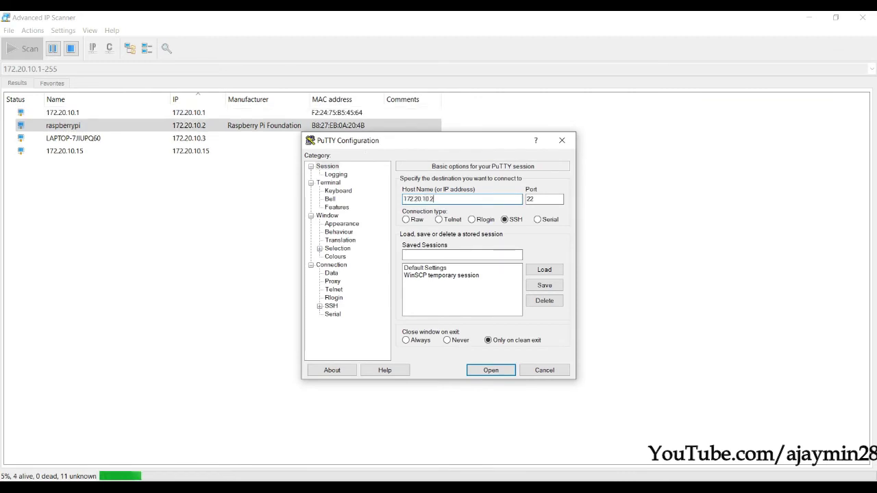
left_click(499, 374)
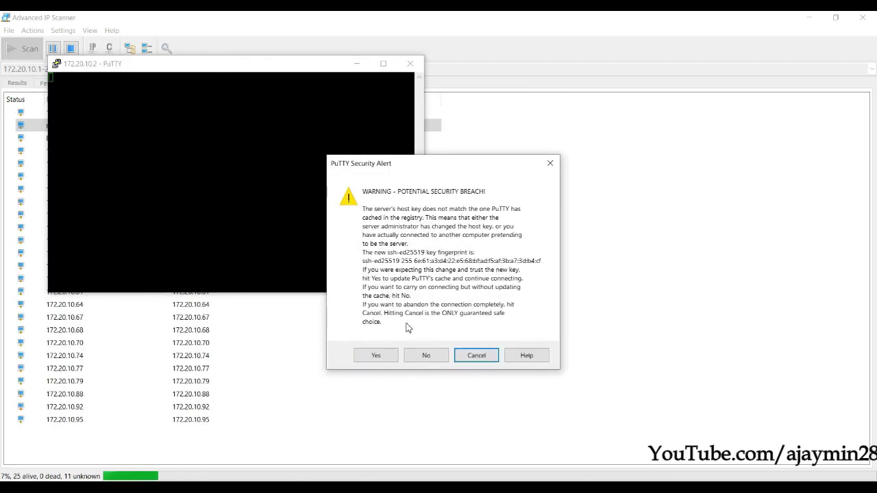
left_click_drag(402, 168, 416, 132)
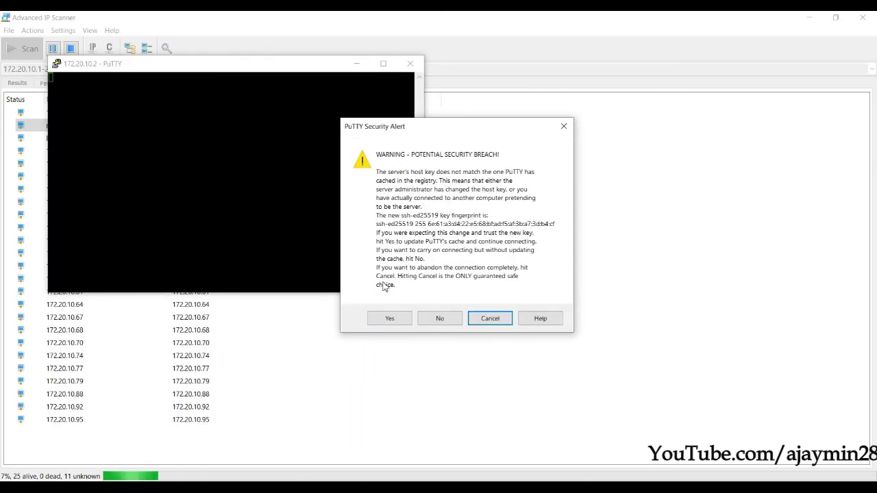
left_click(391, 320)
- Log in to the Pi as user pi with the account password
left_click_drag(201, 64, 440, 148)
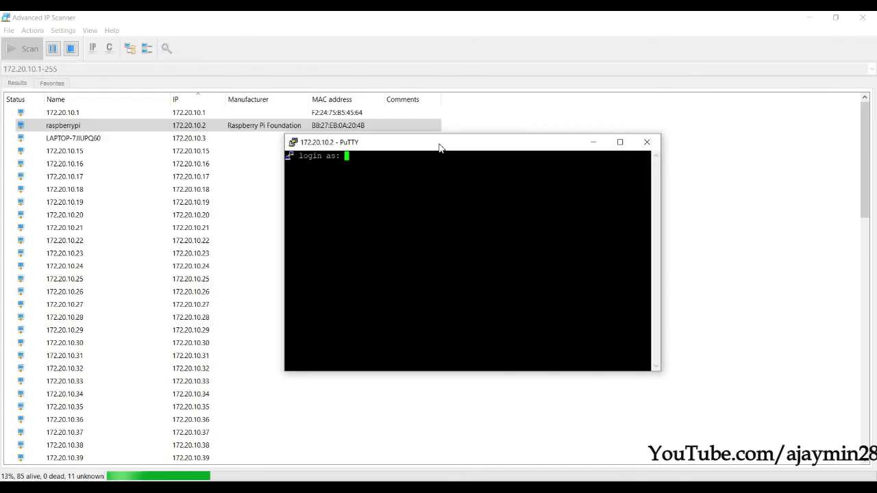
type("pi")
key("Return")
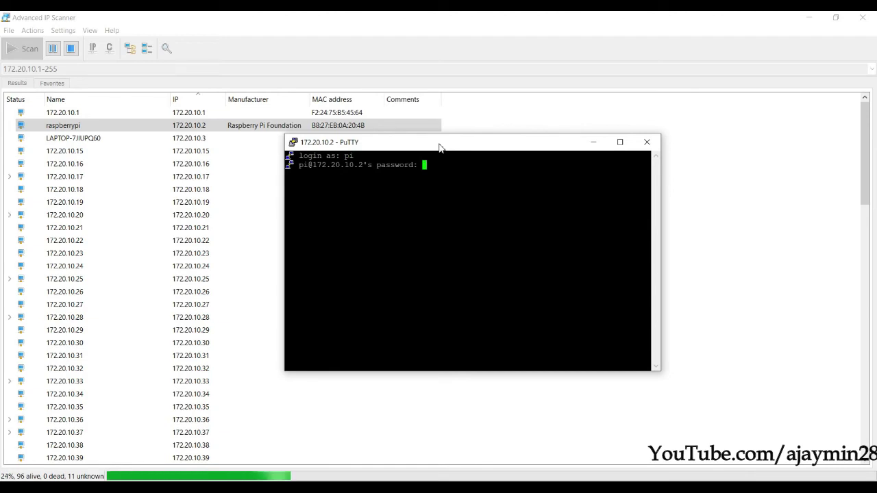
key("Return")
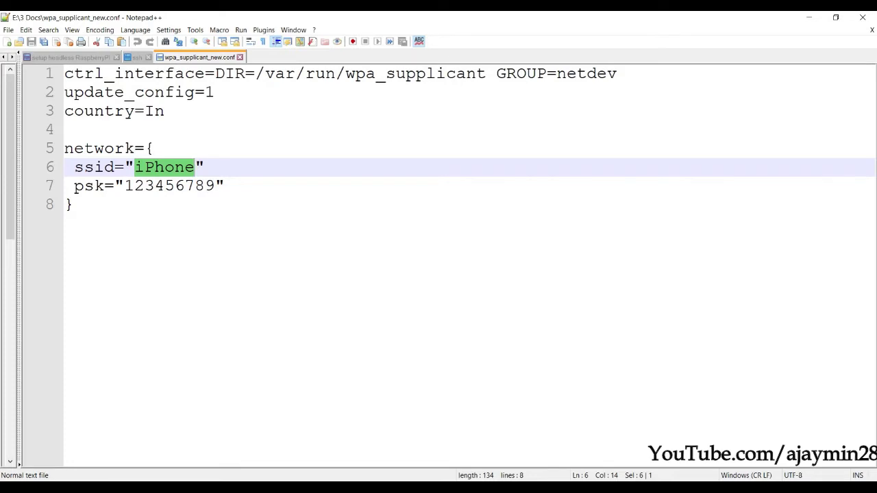
- Add and then delete a temporary 'raspberry' line, leaving the config unchanged
left_click(135, 329)
key("Return")
key("Return")
type("raspberry")
double_click(180, 251)
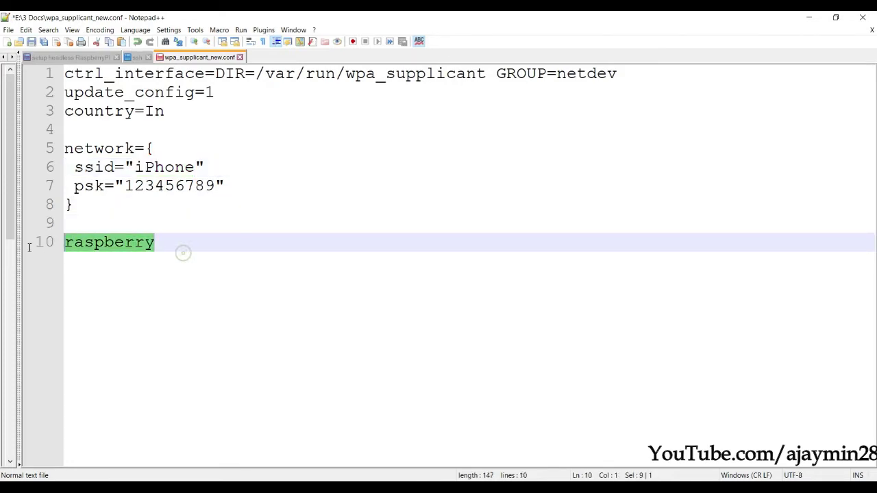
key("BackSpace")
key("BackSpace")
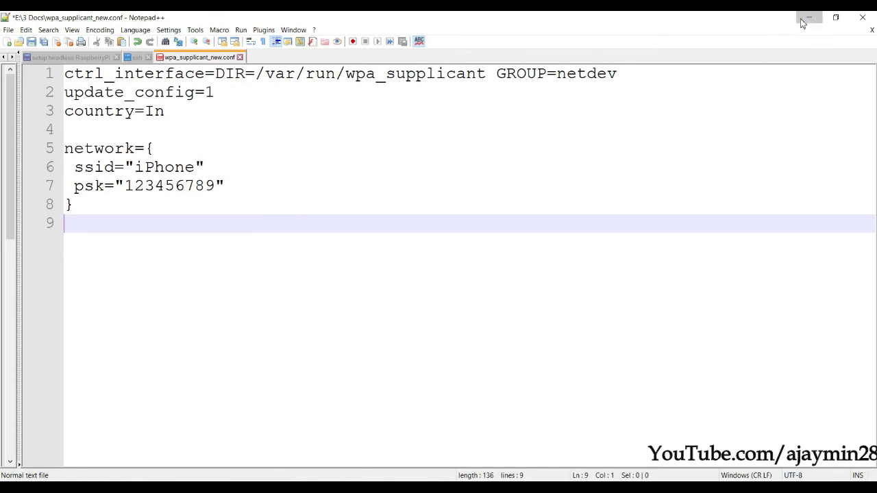
- Minimize Notepad++ and position the PuTTY window higher on screen
left_click(809, 17)
left_click_drag(410, 146, 393, 149)
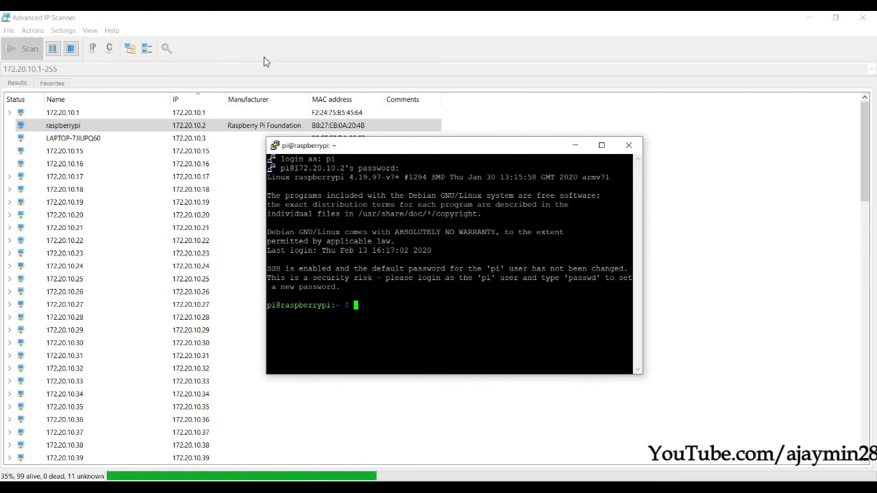
left_click_drag(467, 146, 461, 98)
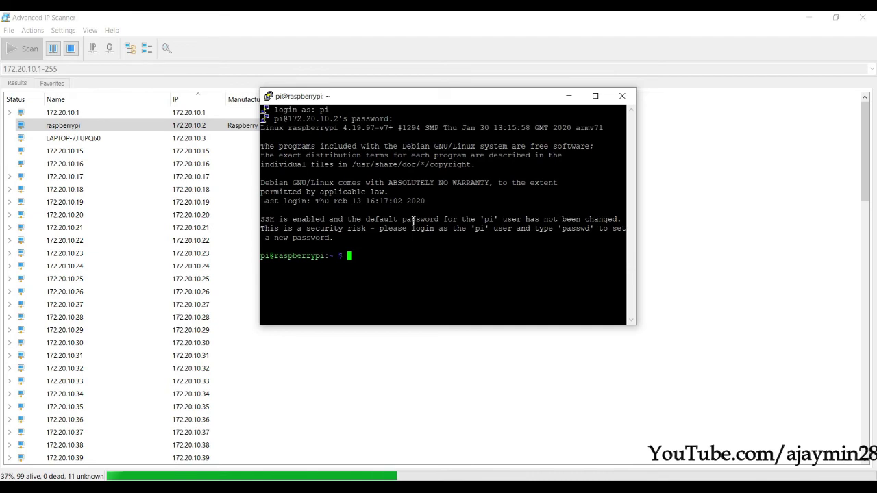
- Run sudo raspi-config and open 5 Interfacing Options
type("sudo ")
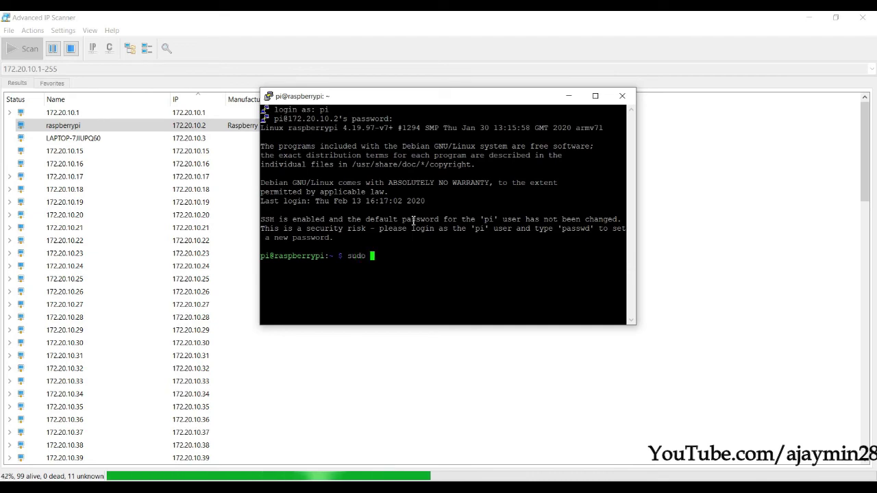
type("raspi-config")
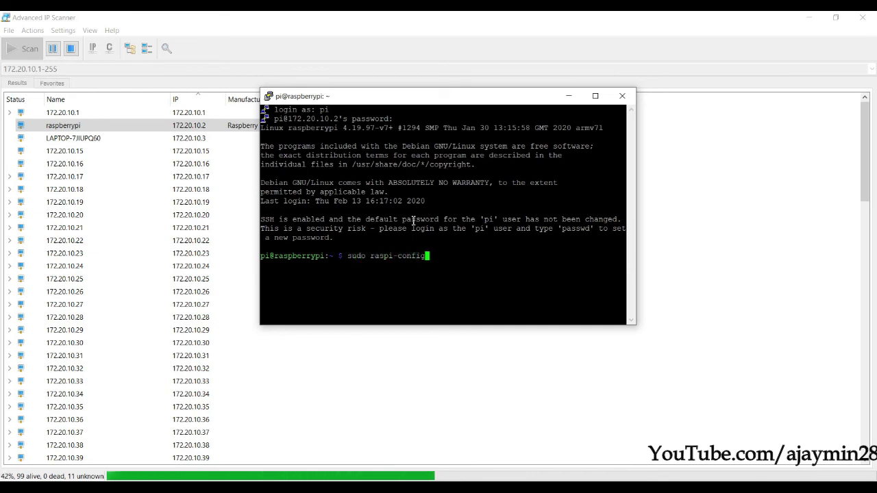
key("Return")
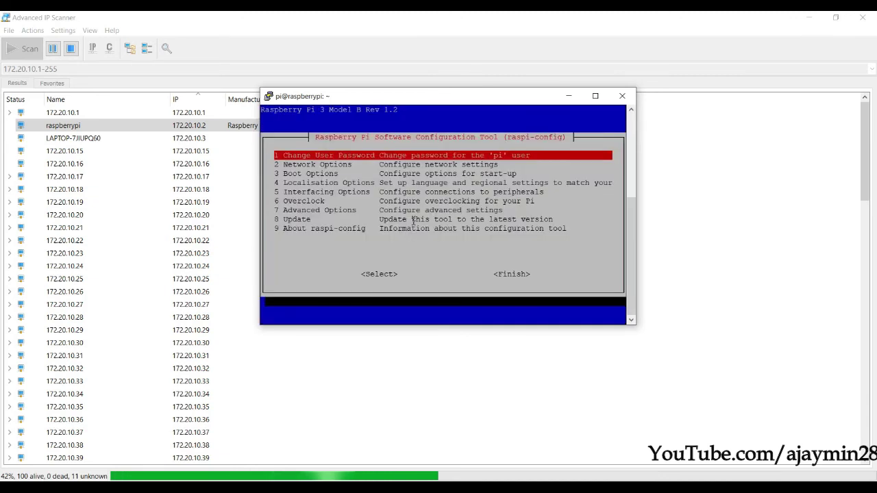
key("Down")
key("Down")
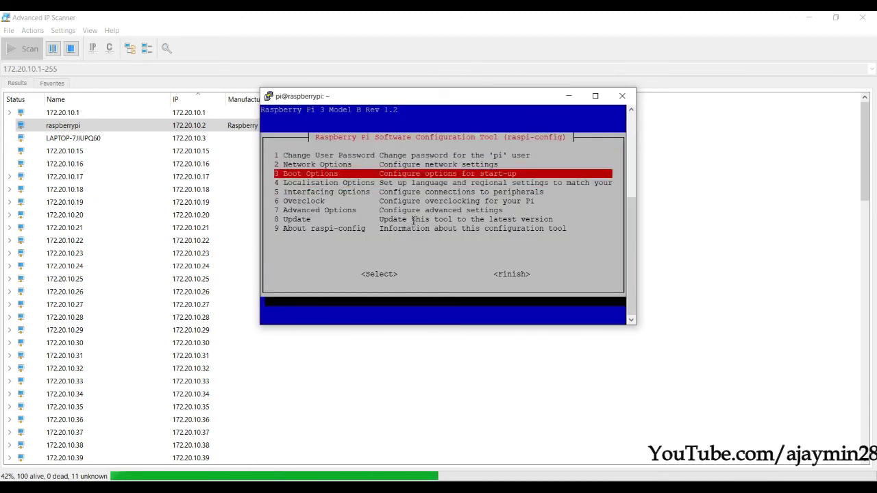
key("Up")
key("Down")
key("Up")
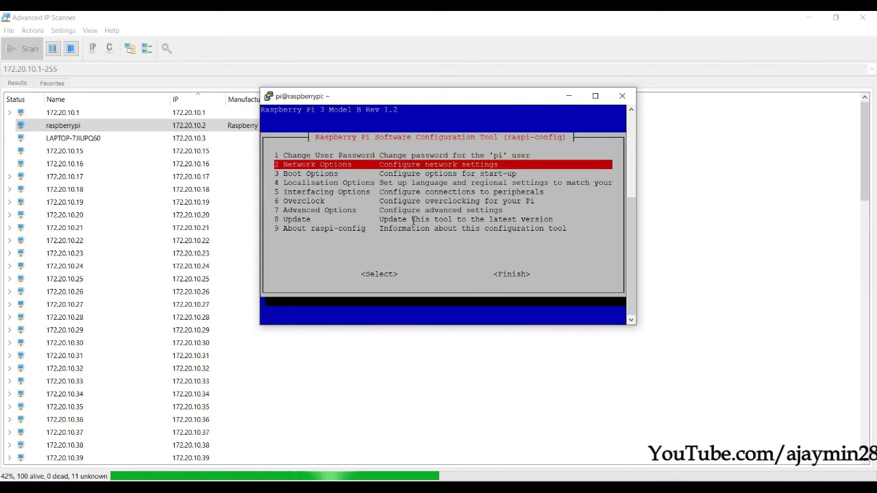
key("Down")
key("Down")
key("Down")
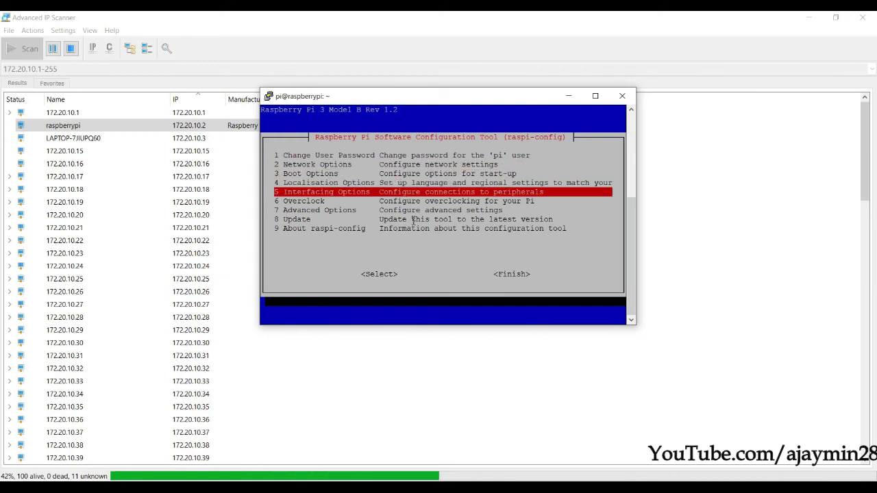
key("Up")
key("Up")
key("Up")
key("Down")
key("Down")
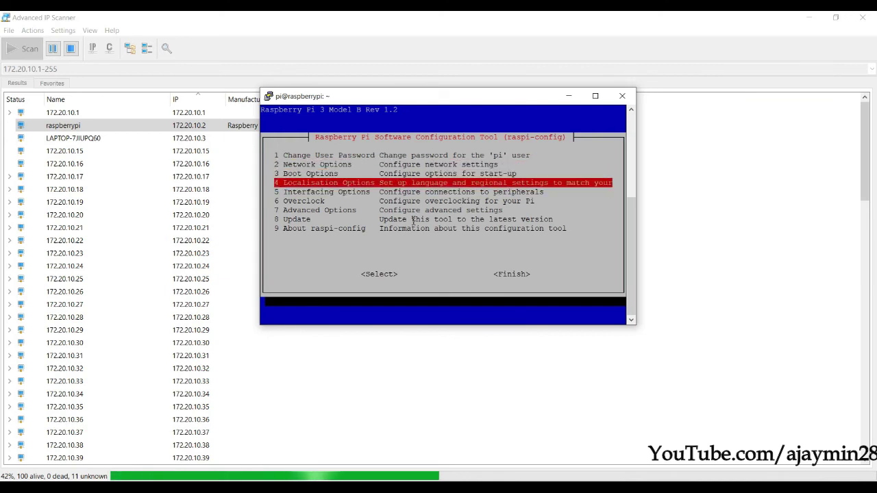
key("Down")
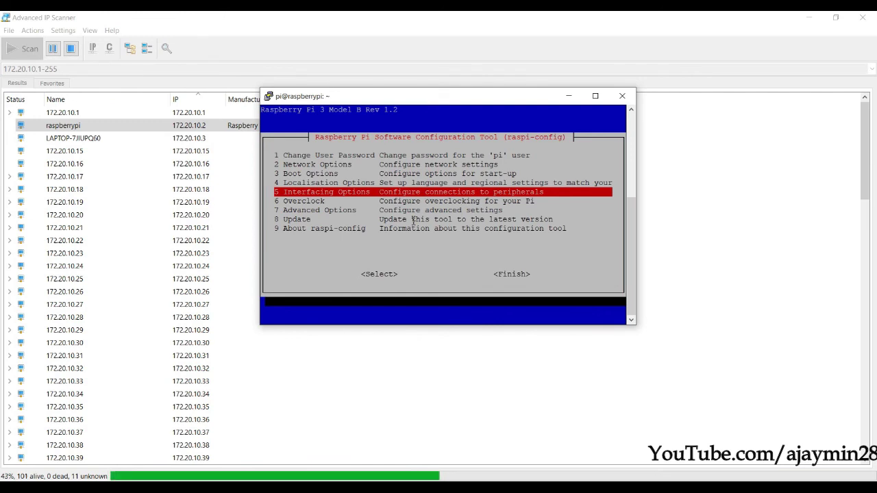
key("Return")
- Enable P3 VNC by choosing Yes and acknowledge the VNC Server enabled message
key("Down")
key("Down")
key("Down")
key("Up")
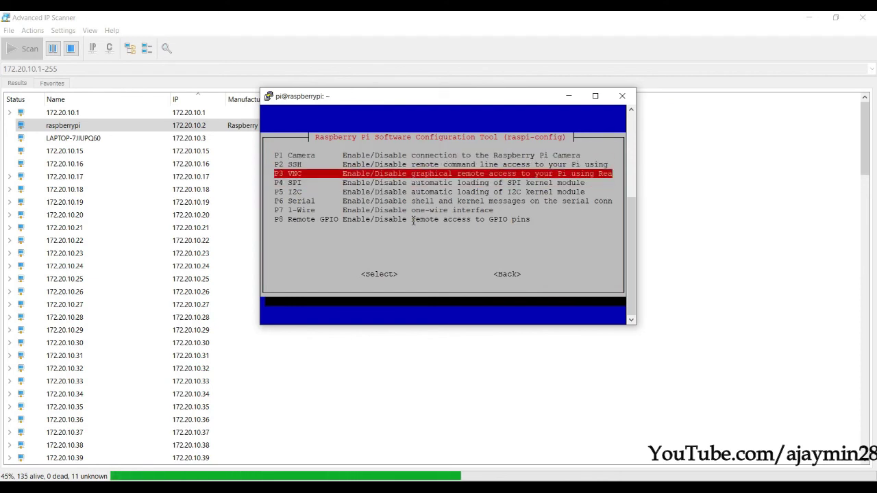
key("Return")
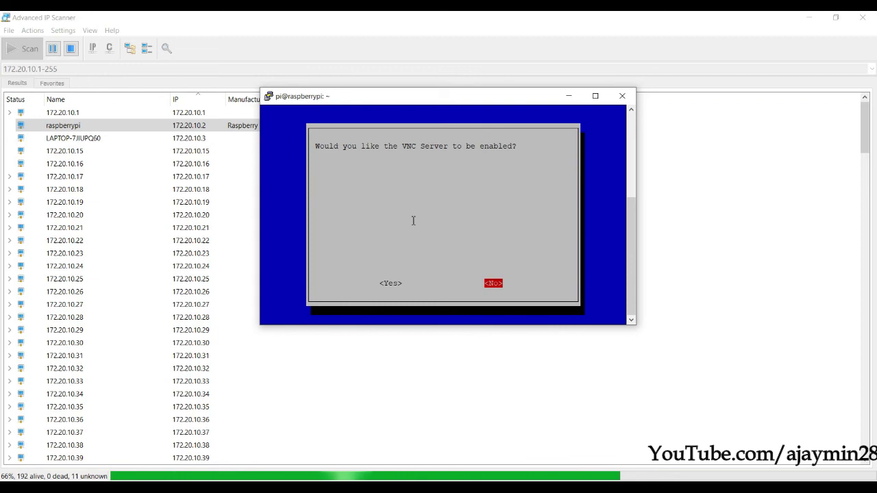
key("Left")
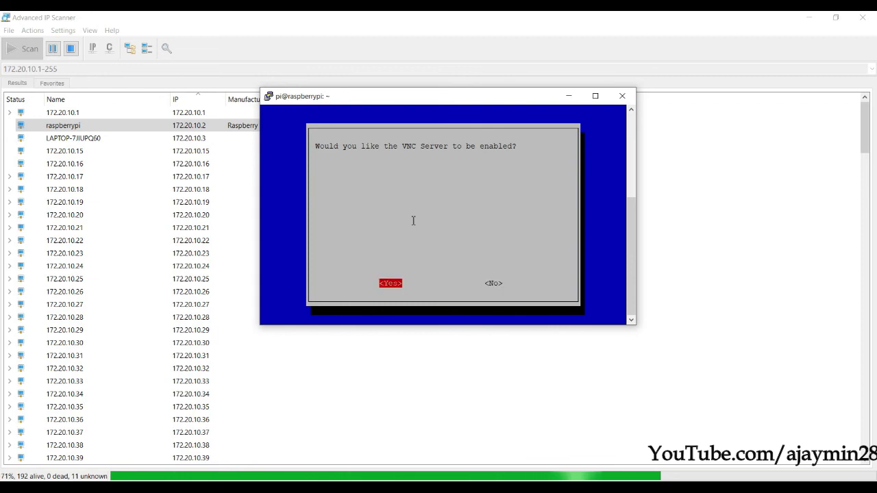
key("Return")
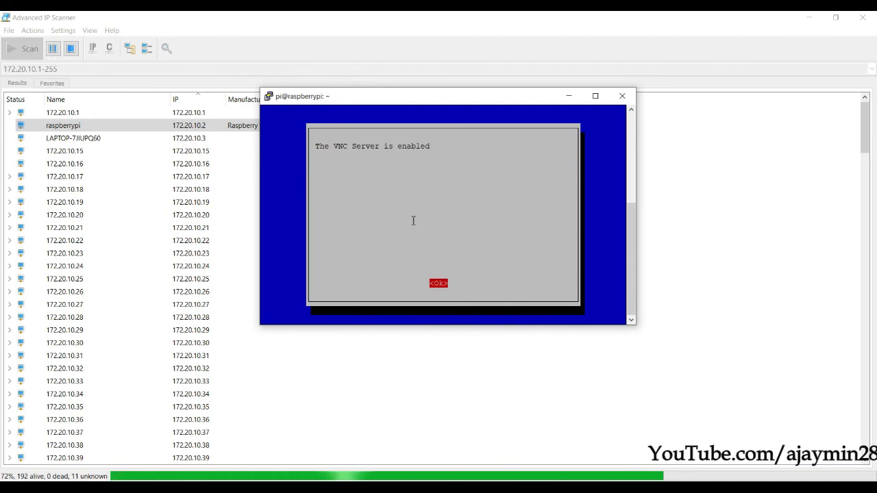
key("Return")
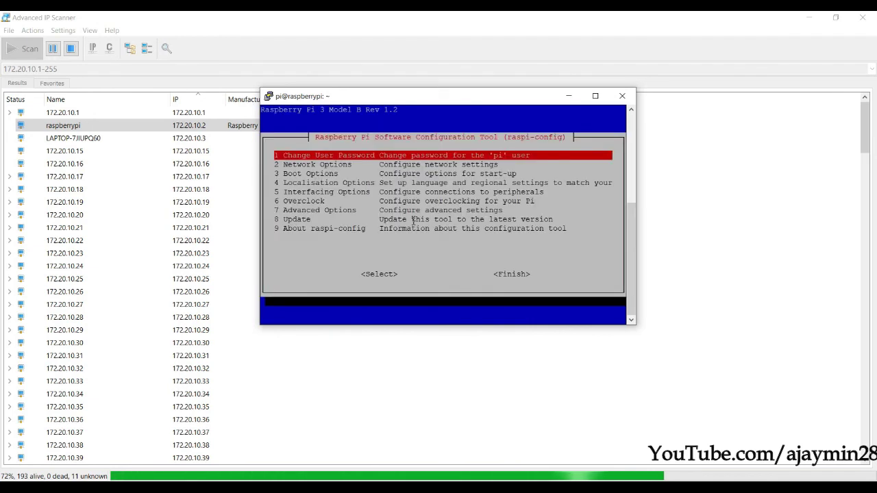
key("super")
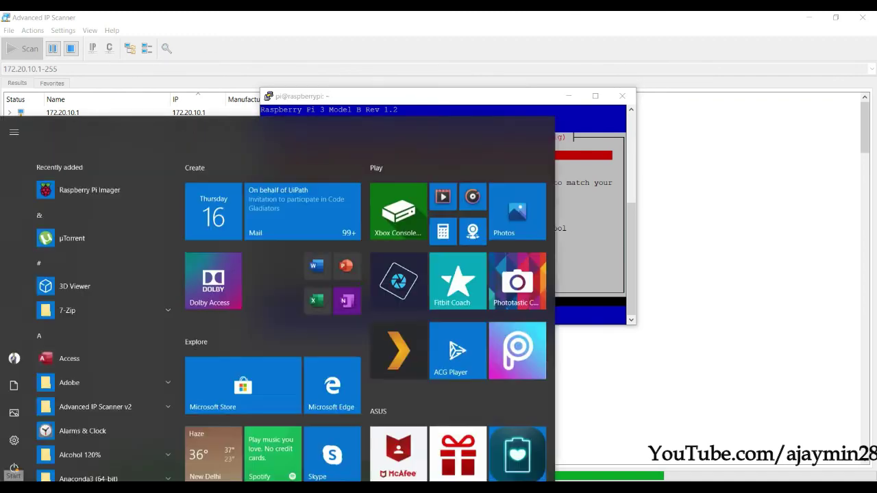
- Launch VNC Viewer and connect to 172.20.10.2, accepting the changed server identity
type("vnc")
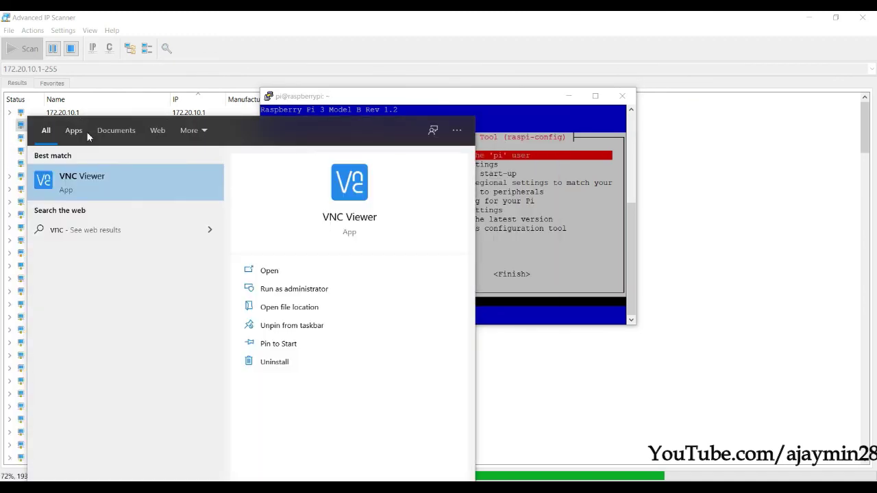
left_click(120, 181)
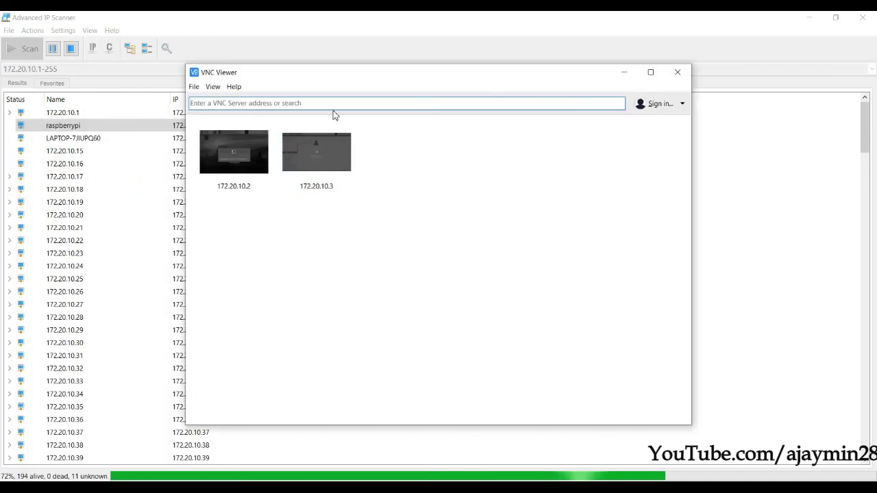
left_click(305, 107)
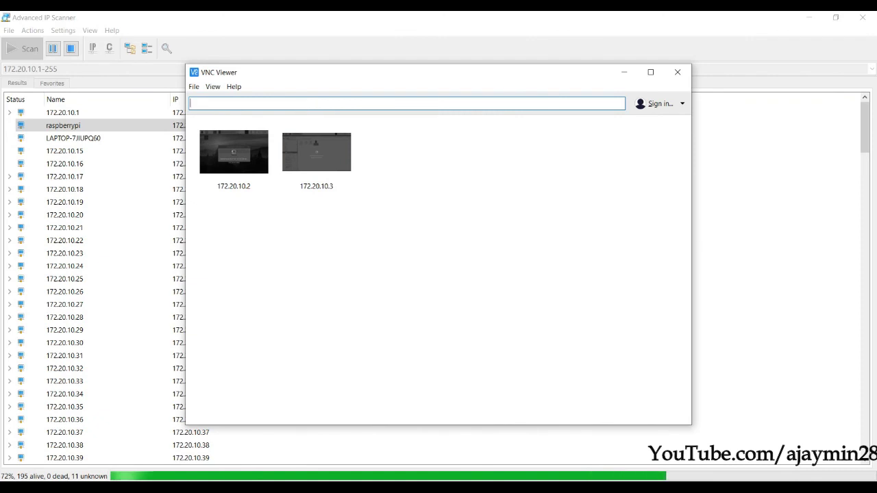
type("172.20.10.2")
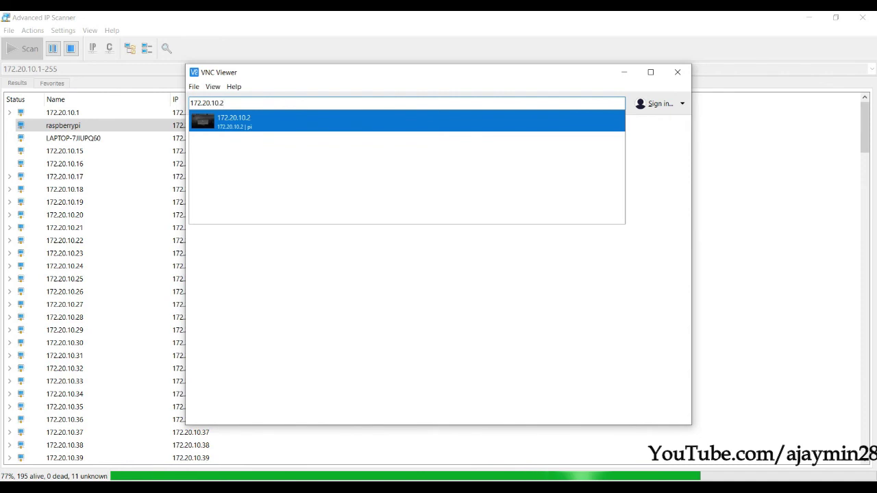
left_click(310, 113)
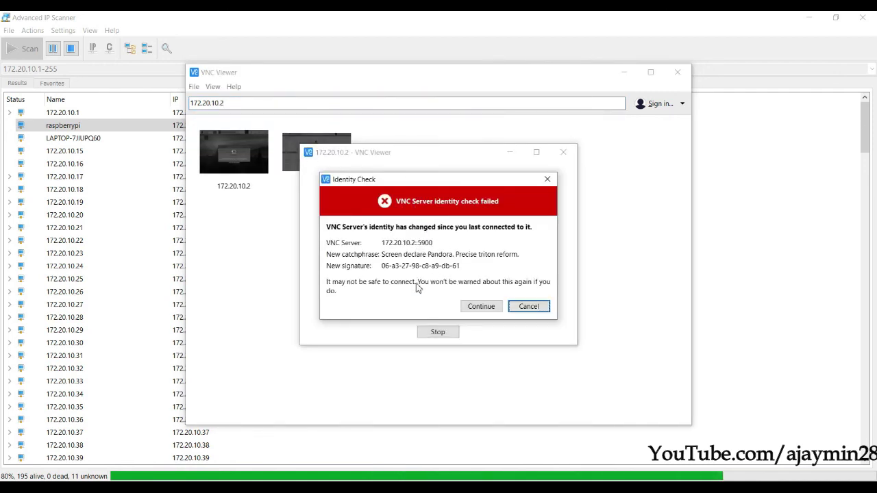
left_click(482, 309)
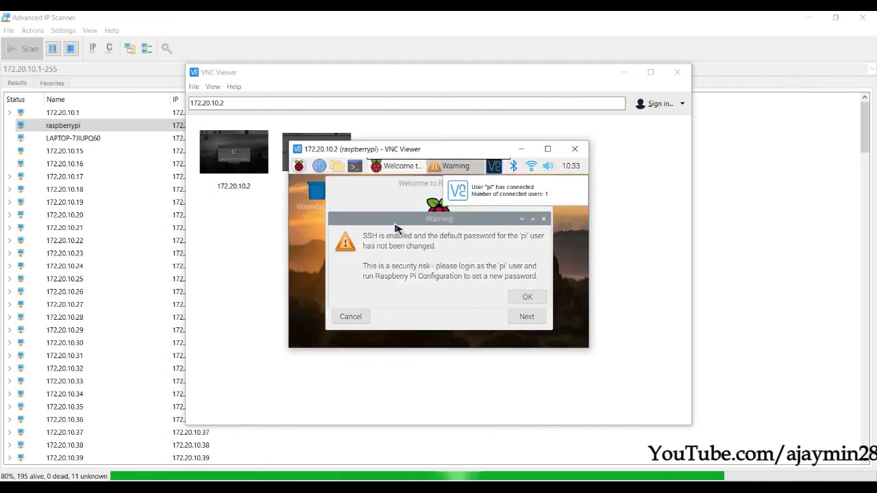
- Dismiss the SSH default-password warning and maximize the remote Pi desktop
left_click(552, 294)
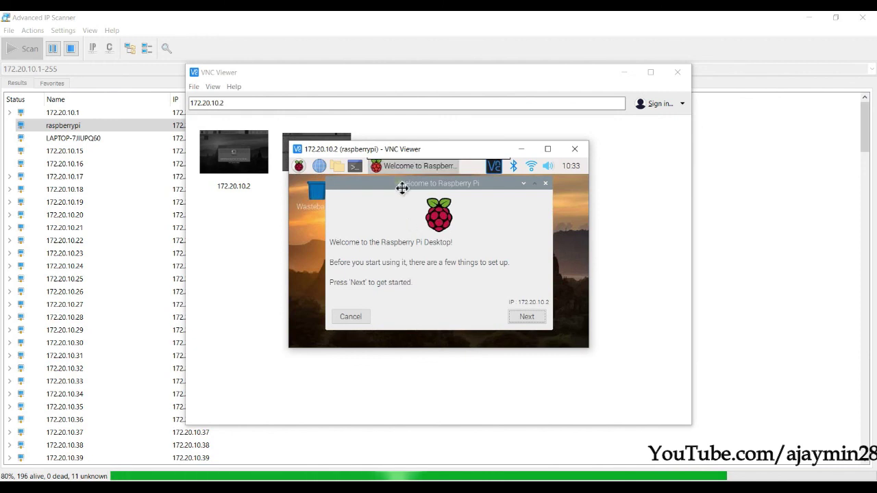
left_click_drag(398, 182, 401, 188)
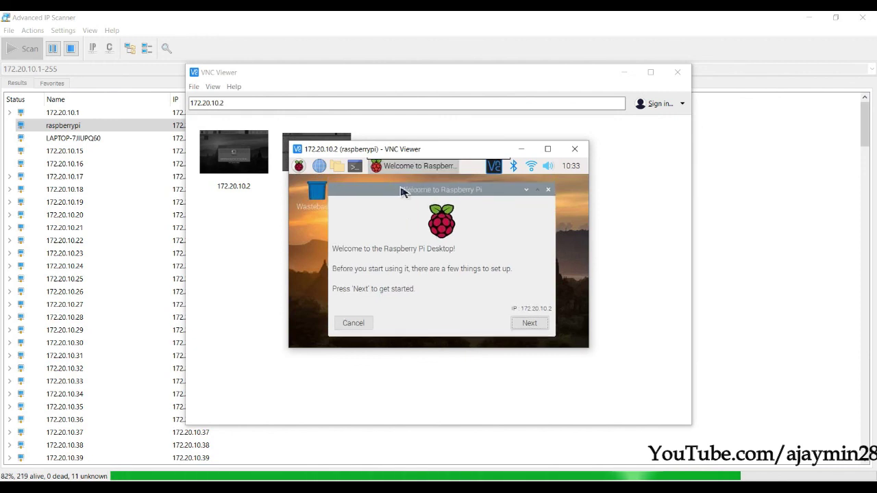
left_click(548, 150)
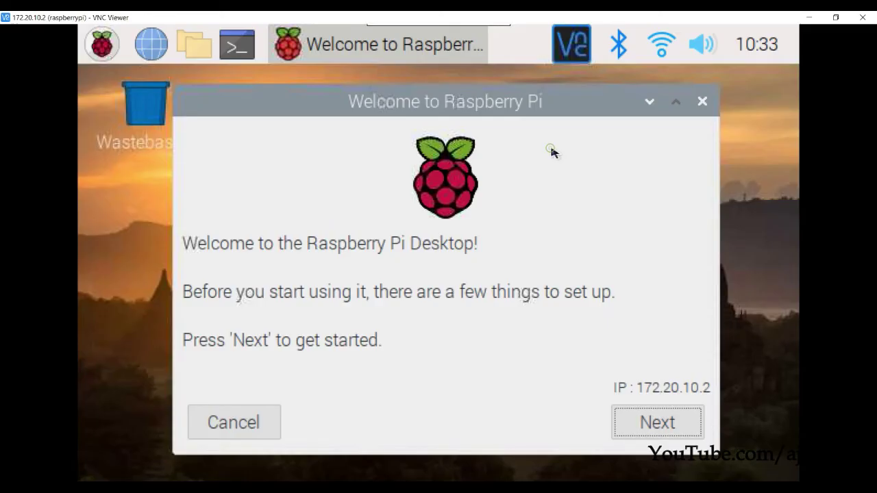
- Launch Raspberry Pi Configuration from the Raspberry menu's Preferences
left_click(102, 44)
mouse_move(143, 255)
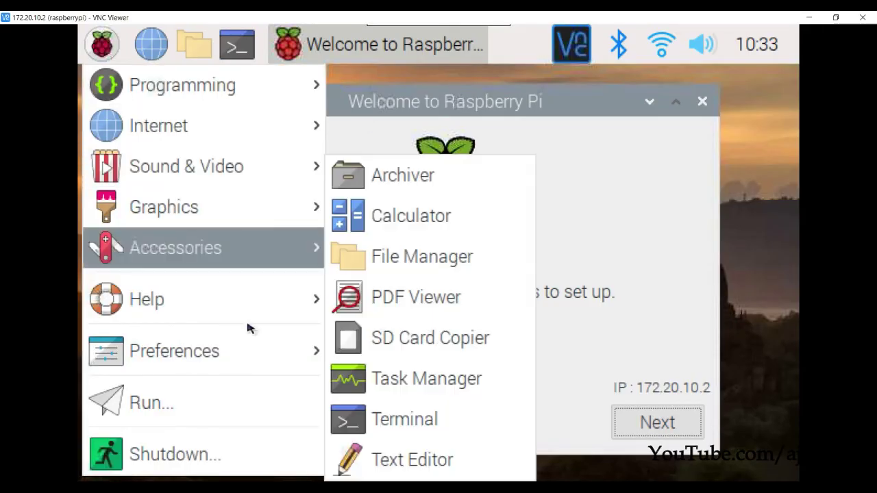
mouse_move(274, 344)
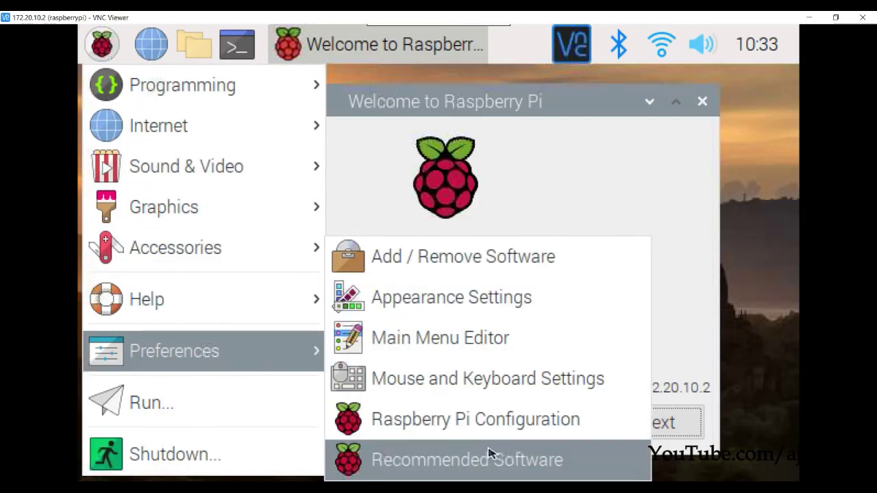
left_click(492, 425)
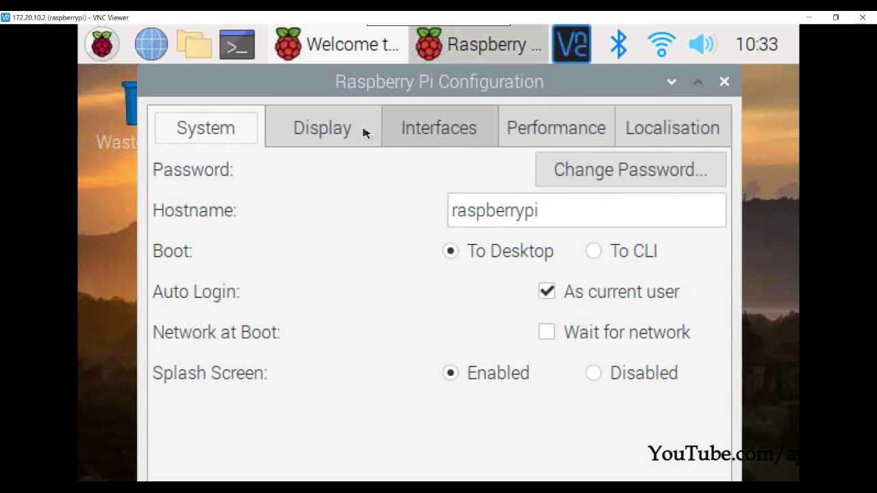
- Pick DMT mode 85 1280x720 60Hz 16:9 as the resolution in the Display tab
left_click(364, 130)
left_click(588, 166)
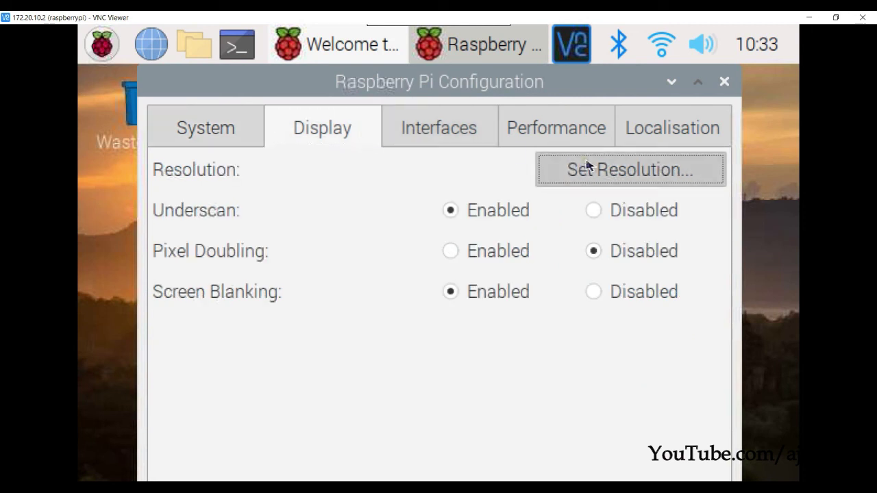
left_click(458, 348)
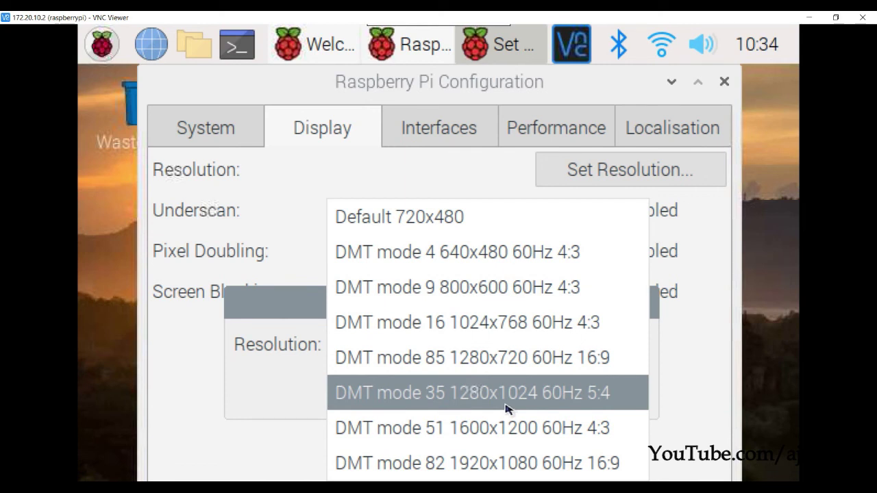
left_click(505, 357)
left_click(588, 380)
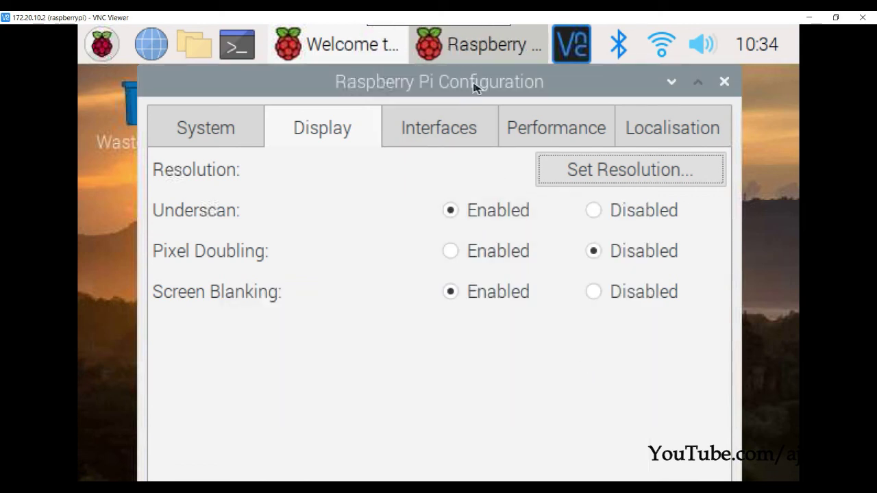
left_click_drag(496, 91, 484, 53)
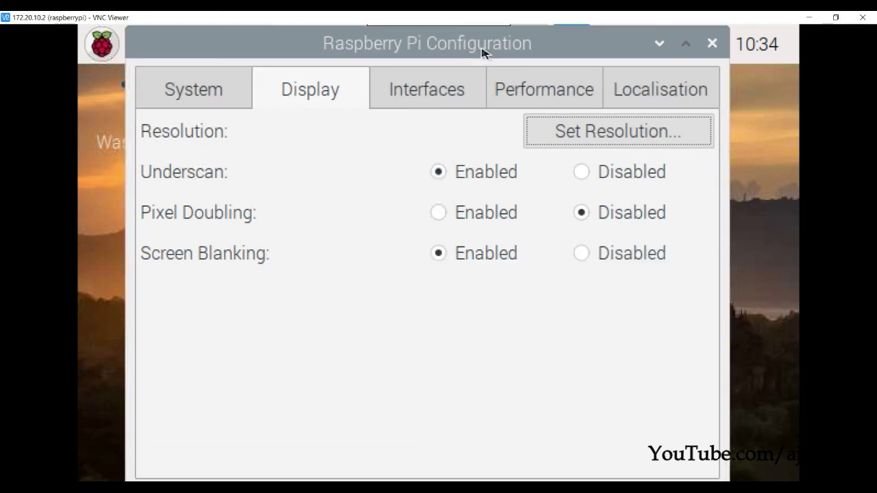
left_click_drag(143, 41, 212, 71)
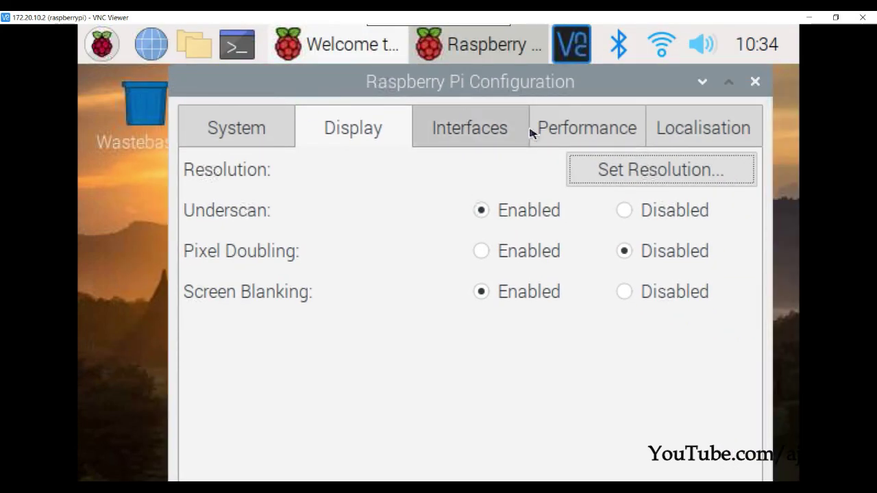
- Reconfirm the 1280x720 resolution, apply the configuration and reboot the Pi
left_click(595, 169)
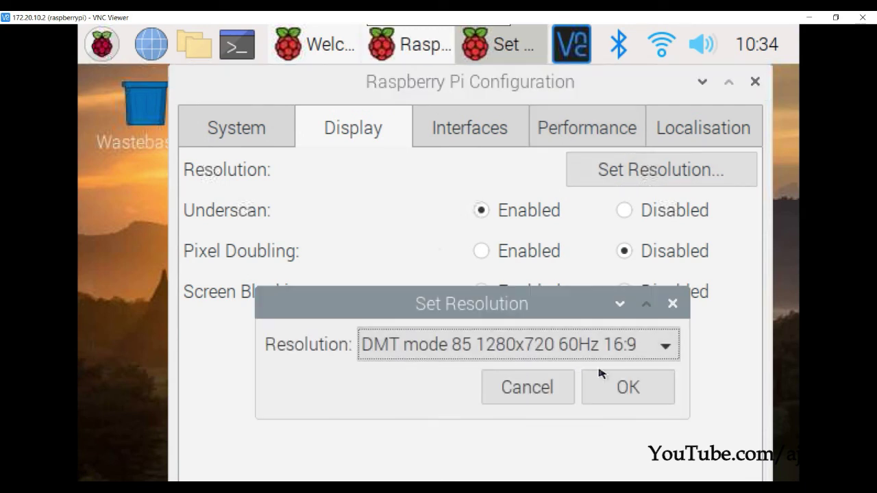
left_click(620, 381)
key("space")
key("space")
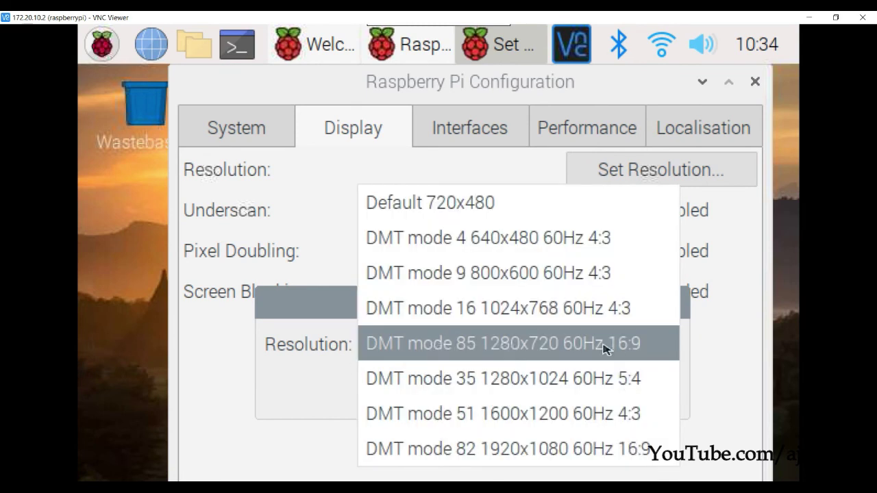
left_click(603, 346)
left_click(626, 383)
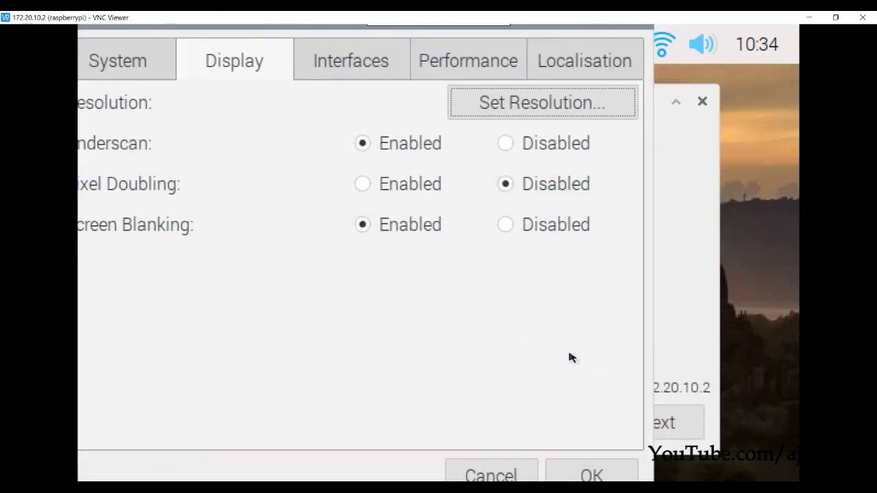
left_click(598, 466)
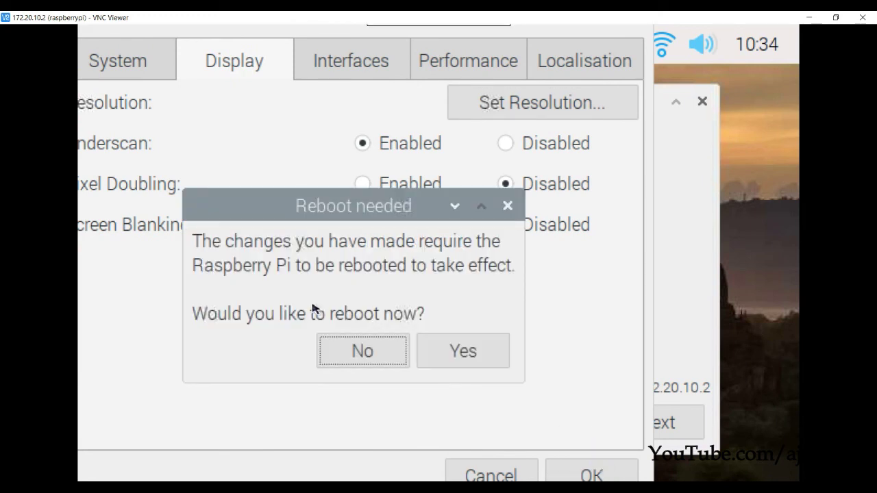
left_click(457, 349)
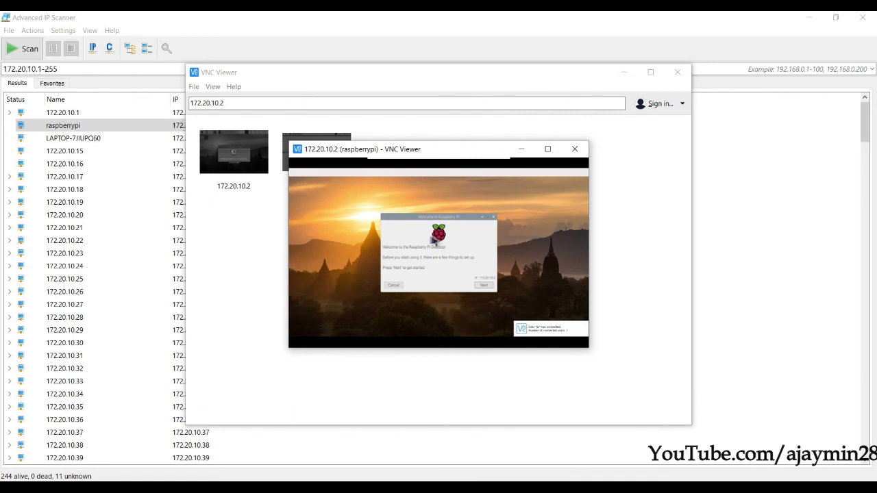
- Maximize the rebooted Pi's desktop, dismiss the SSH warning, and move the Welcome dialog up-left
left_click(548, 149)
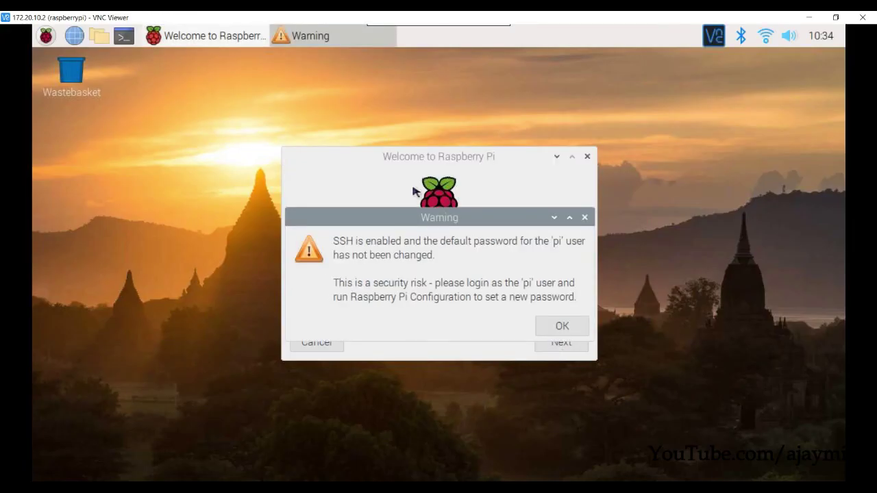
left_click_drag(460, 229, 283, 172)
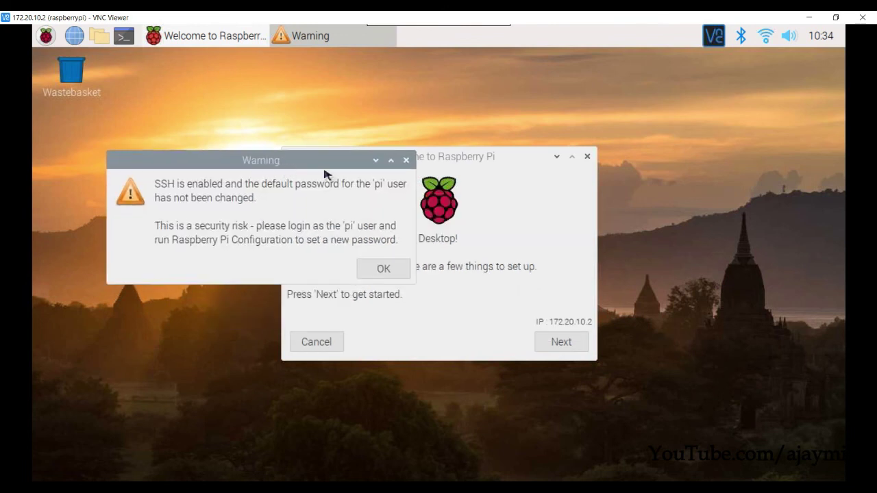
left_click(385, 270)
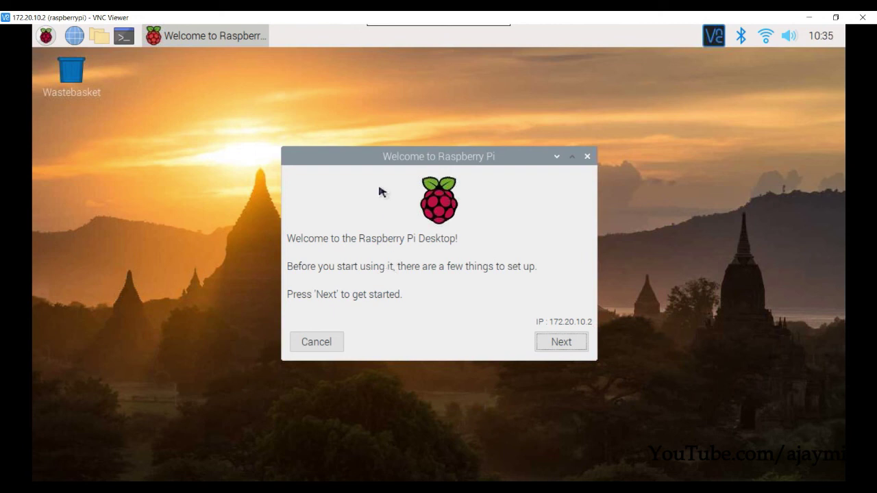
left_click_drag(371, 156, 219, 132)
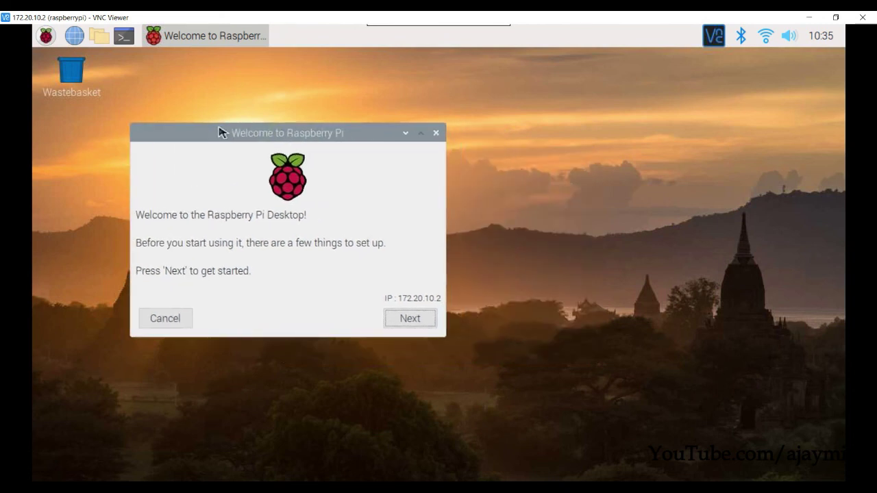